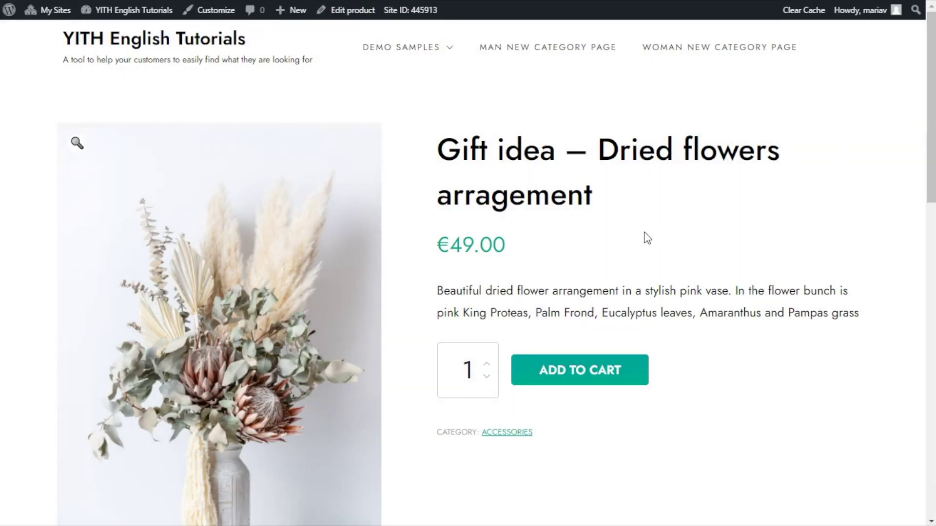
scroll(675, 216, "down", 1)
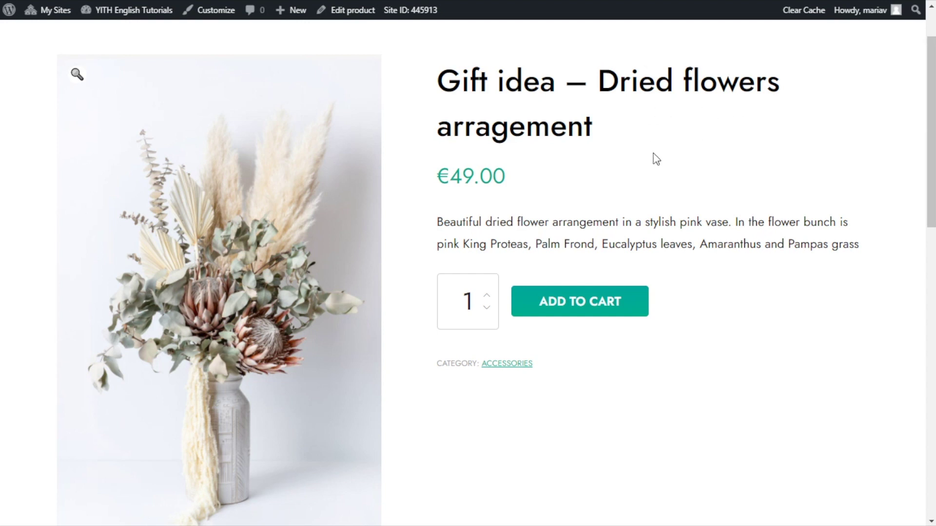
scroll(655, 157, "down", 3)
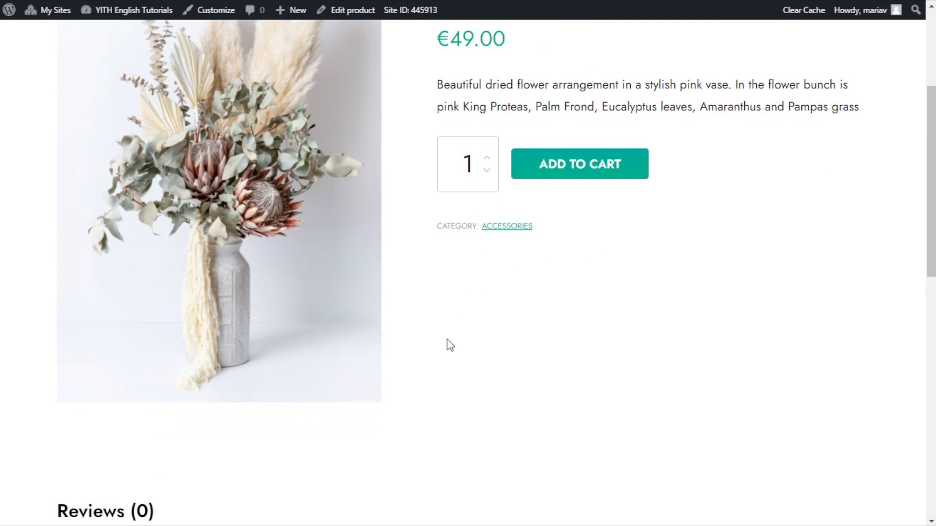
scroll(695, 264, "up", 3)
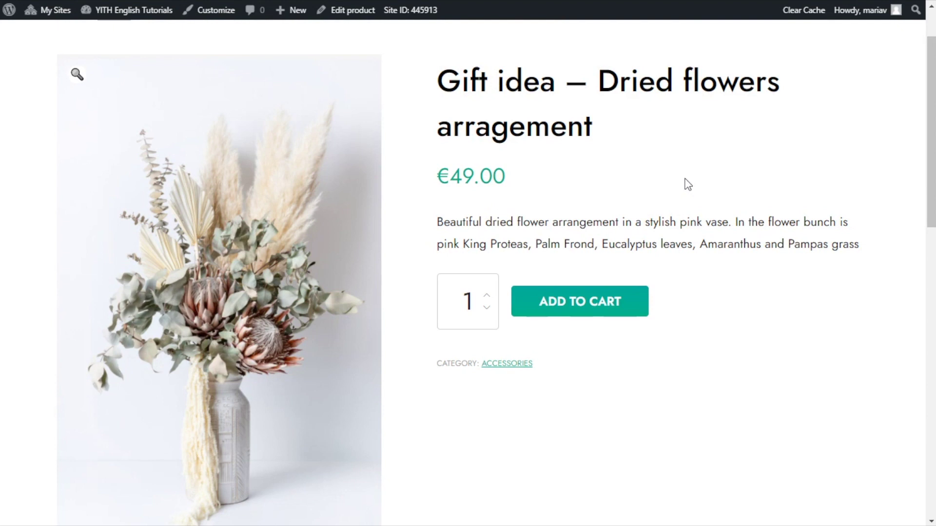
scroll(688, 184, "up", 2)
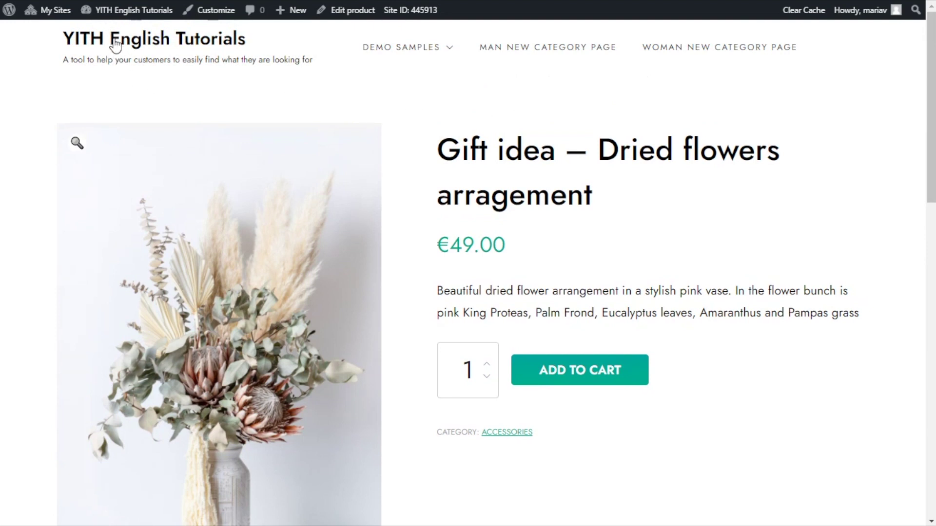
Go from the product page to the site's admin dashboard and open the YITH Product Add-ons blocks list
mouse_move(121, 11)
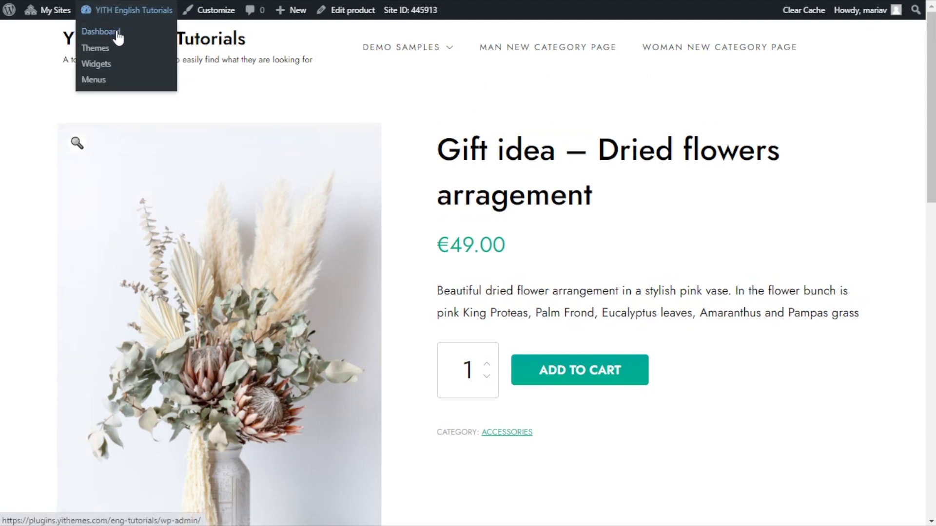
left_click(118, 34)
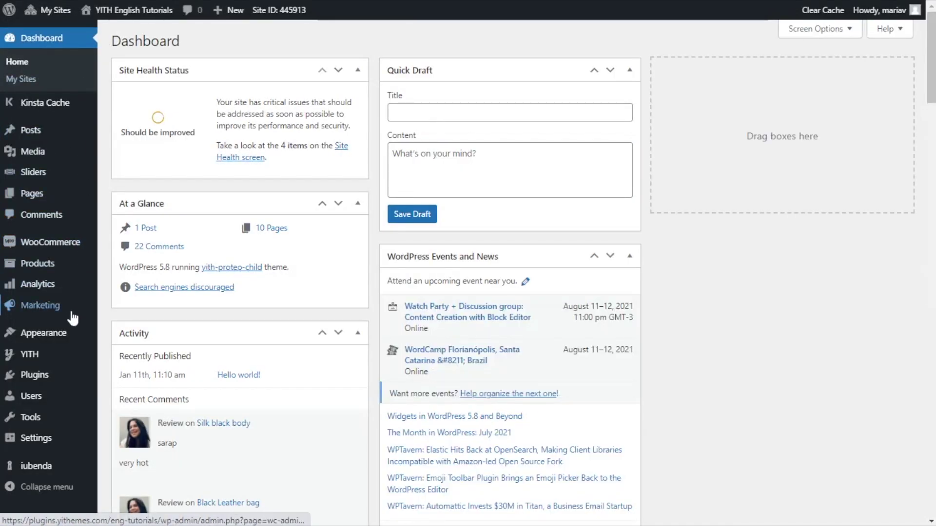
mouse_move(64, 361)
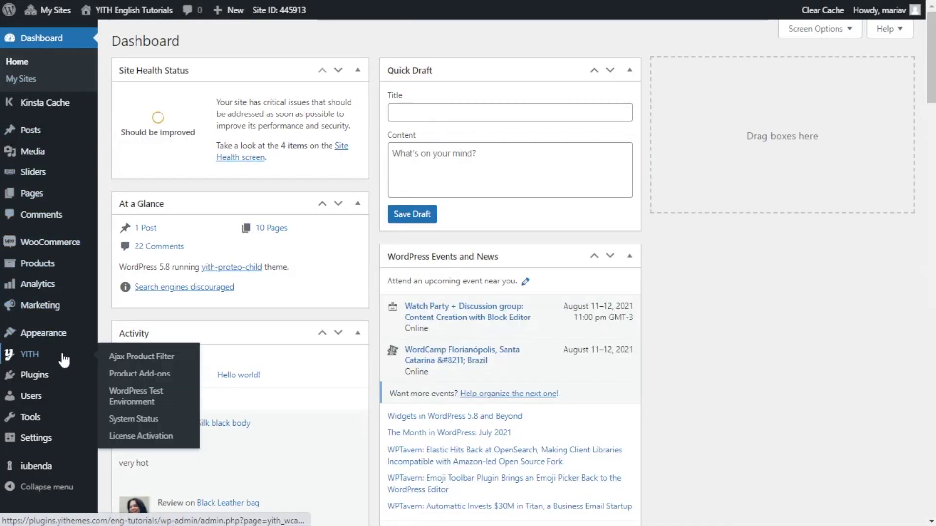
left_click(171, 376)
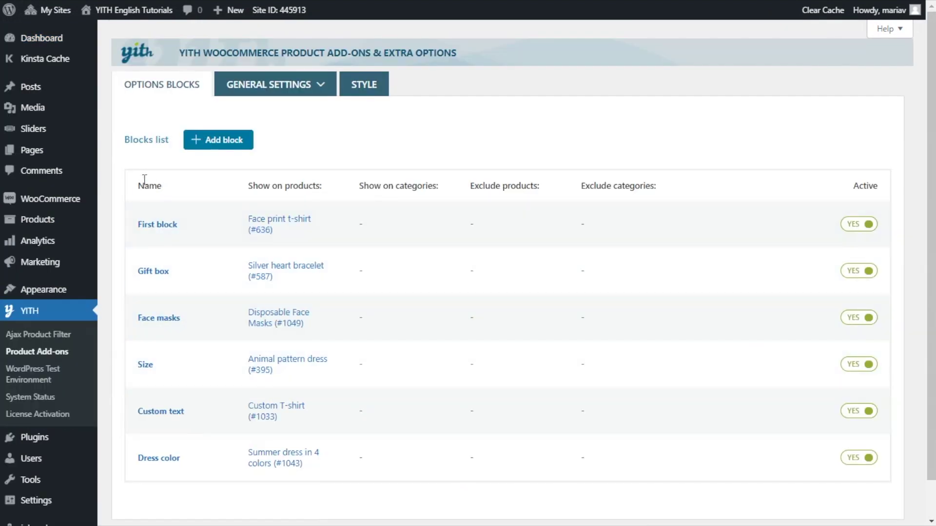
Add a new options block and name it "Customized gift"
mouse_move(208, 480)
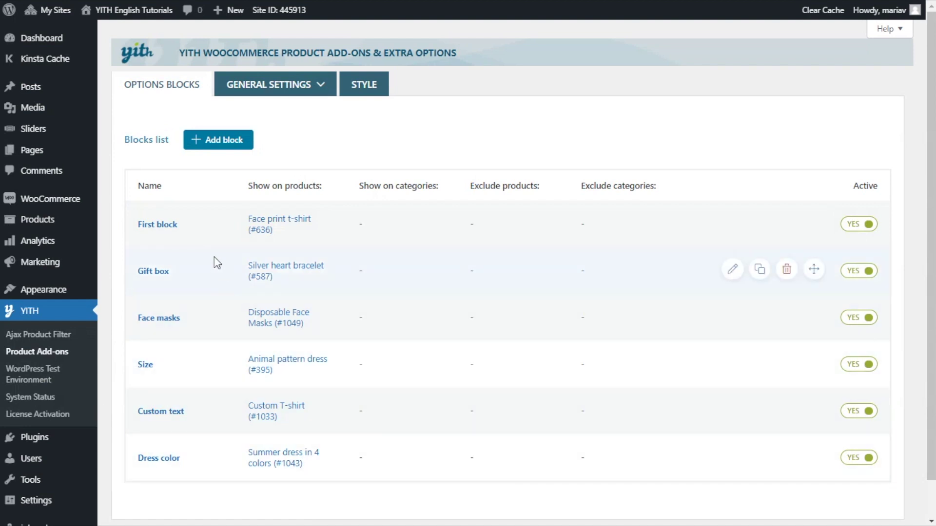
left_click(224, 142)
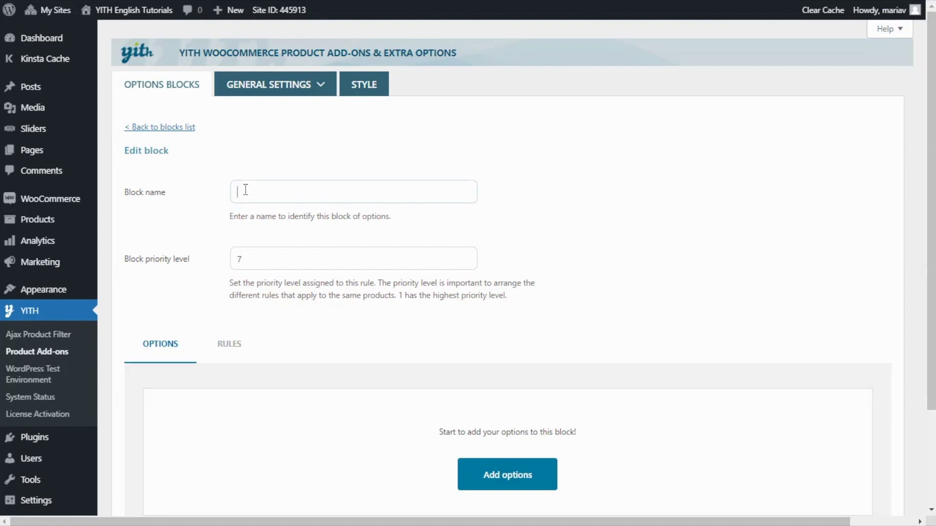
type("Customized gift")
Add a Textarea option to the block and title it "Write your own card"
scroll(539, 255, "down", 3)
scroll(539, 255, "down", 2)
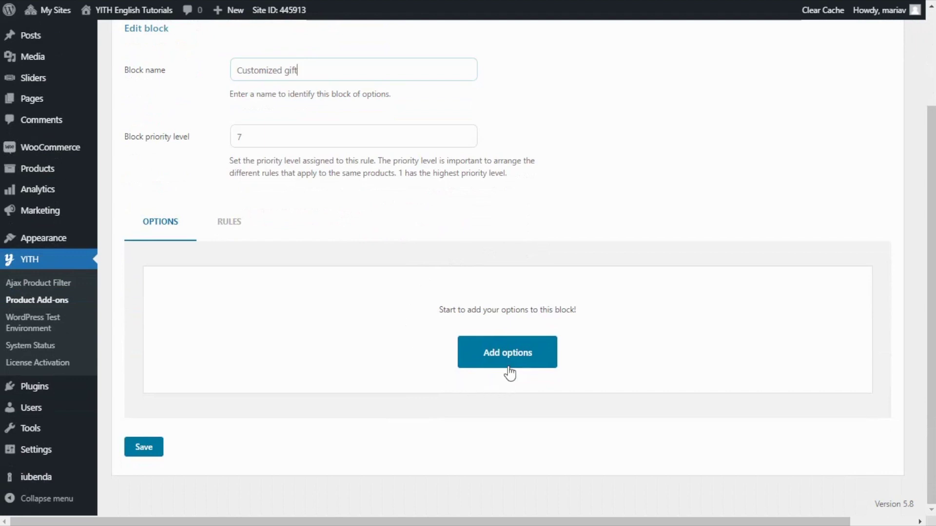
left_click(504, 369)
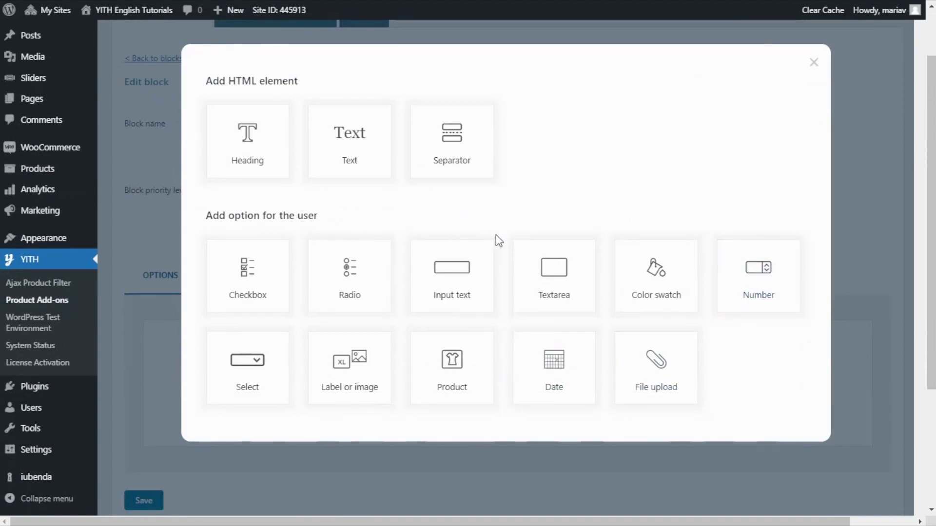
left_click(529, 259)
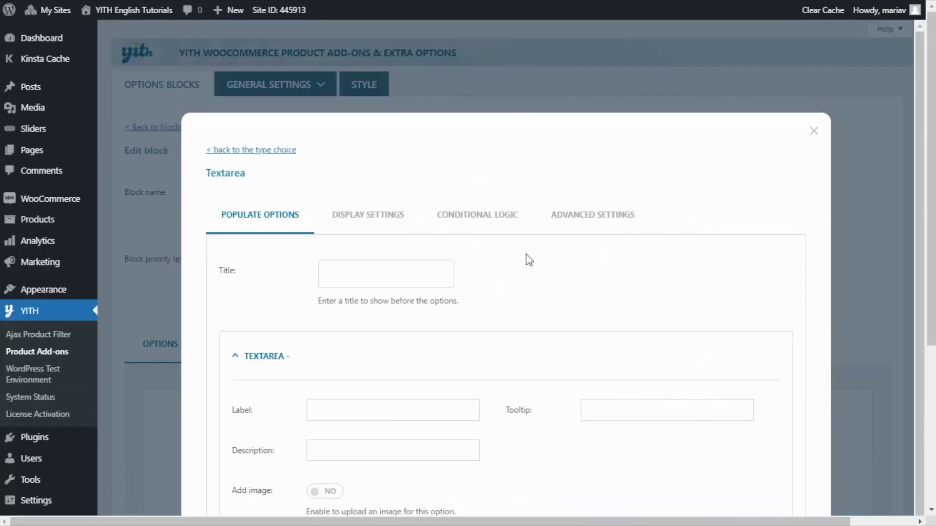
scroll(526, 254, "down", 1)
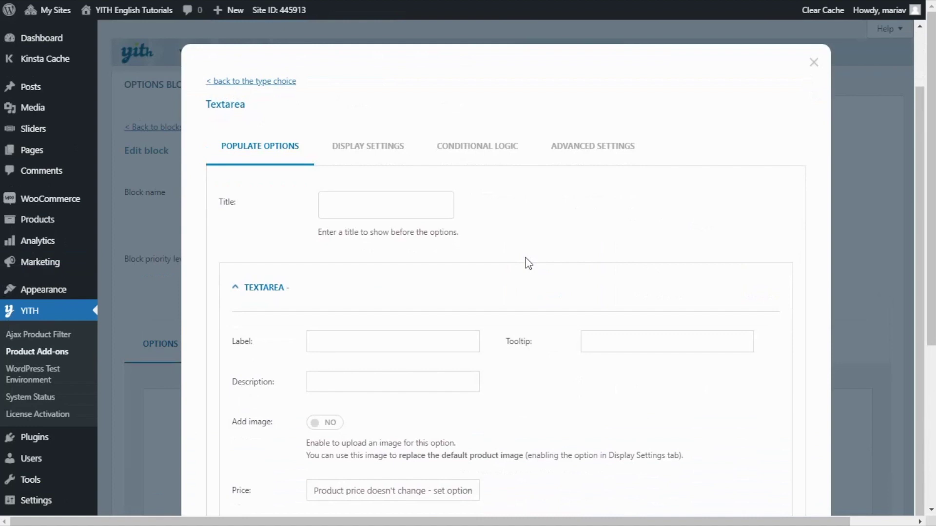
left_click(339, 205)
type("Write your own card")
Fill in the textarea's description with "Customize your gift by adding a personalized message"
scroll(455, 217, "down", 2)
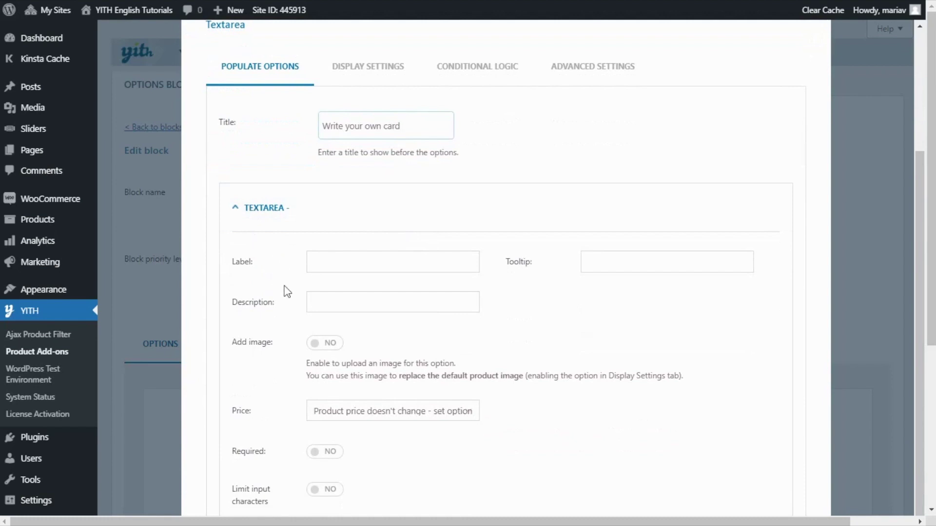
scroll(286, 312, "down", 1)
scroll(286, 312, "down", 1)
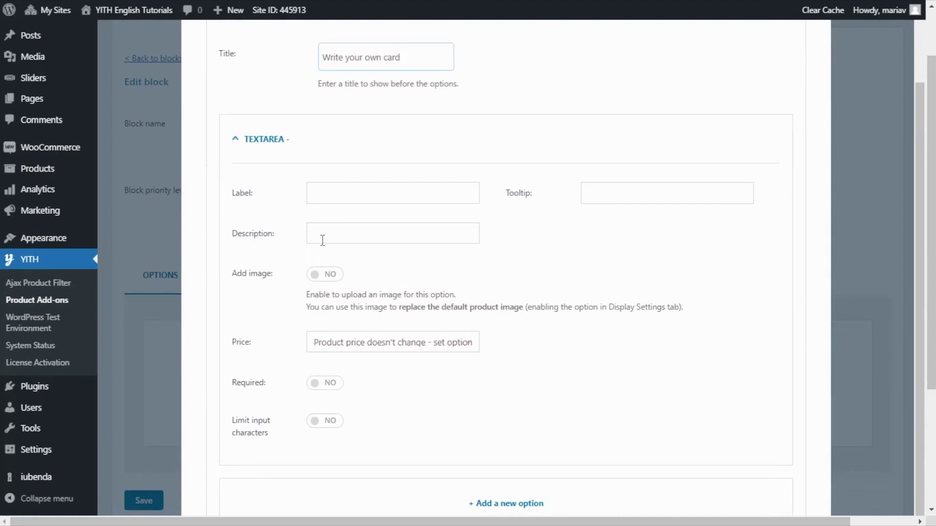
key("ctrl+v")
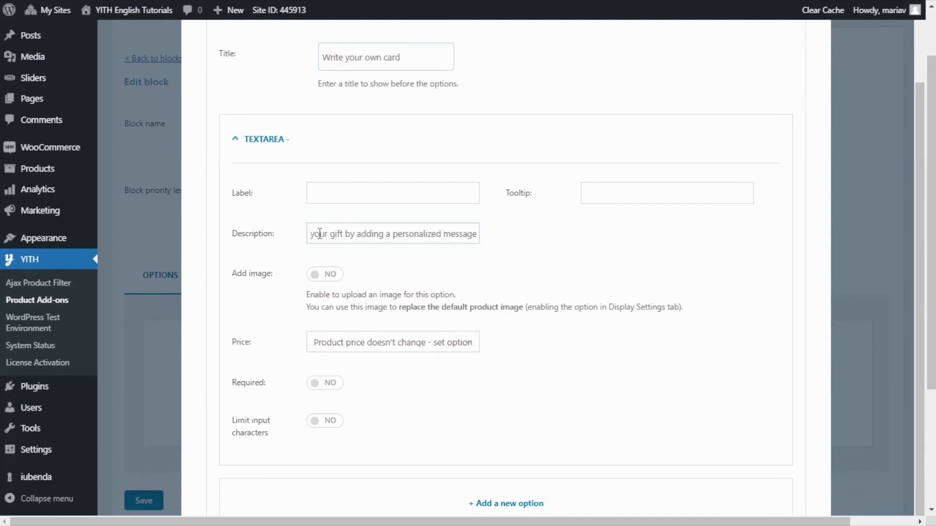
key("Home")
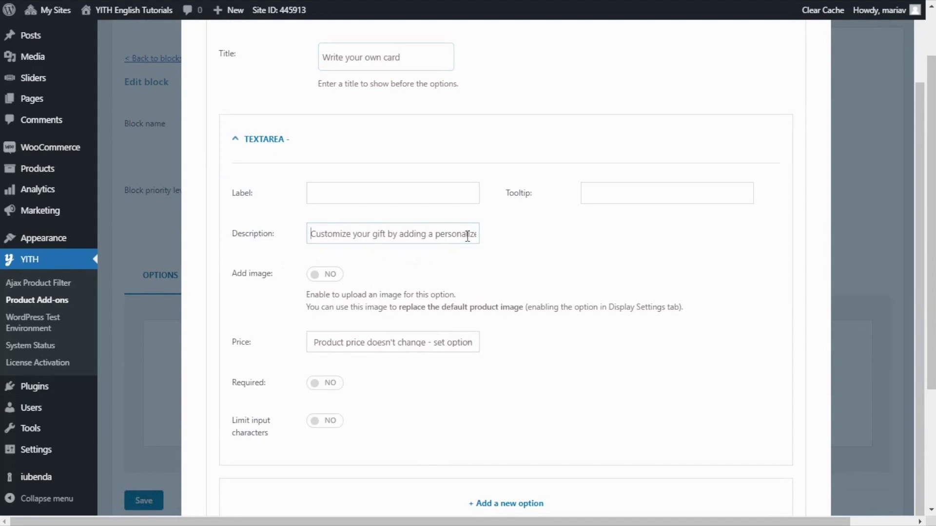
key("ctrl+Right")
key("ctrl+Right")
key("ctrl+Right")
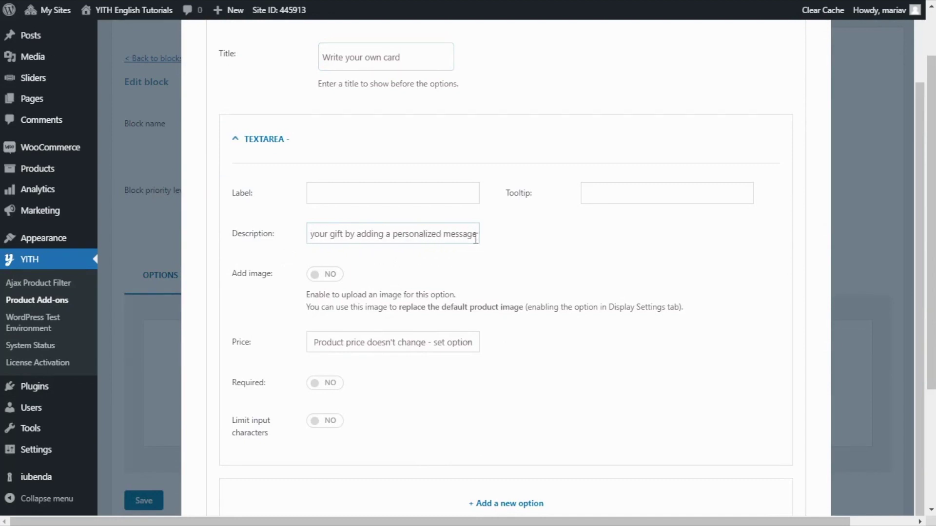
Enable the input character limit for the textarea with a maximum of 50 characters, and save the option
scroll(485, 244, "down", 3)
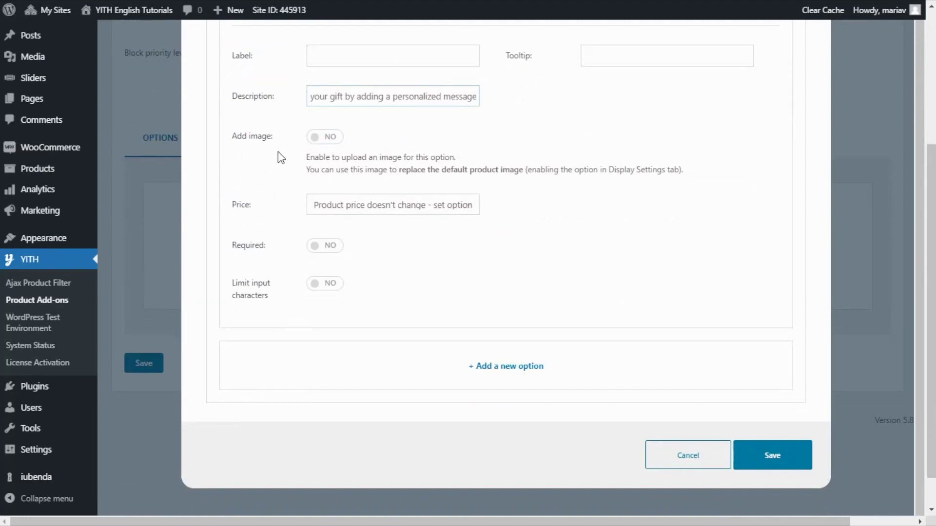
scroll(268, 166, "down", 1)
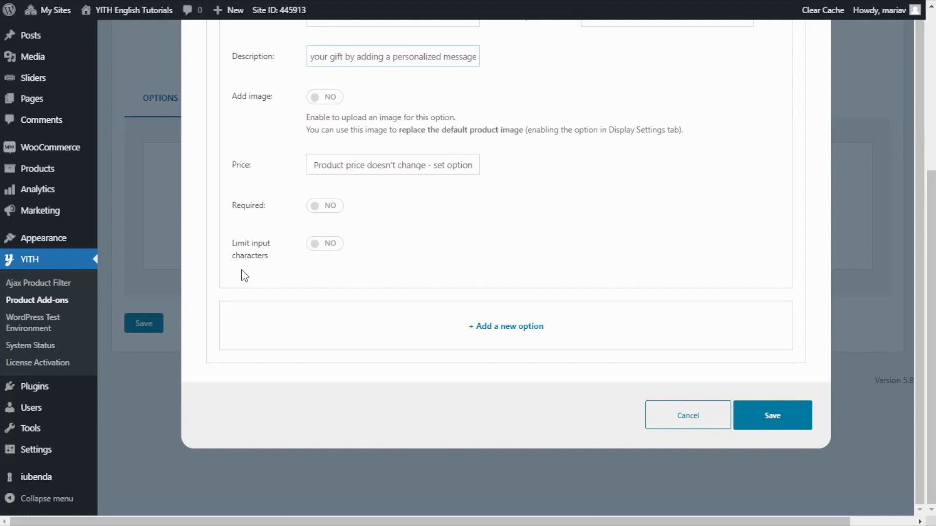
left_click(324, 245)
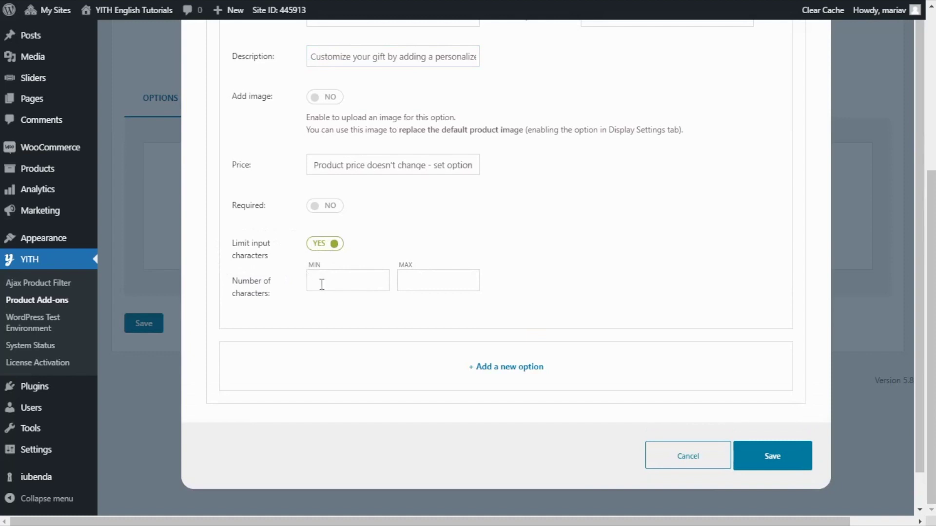
left_click(417, 285)
type("50")
left_click(774, 456)
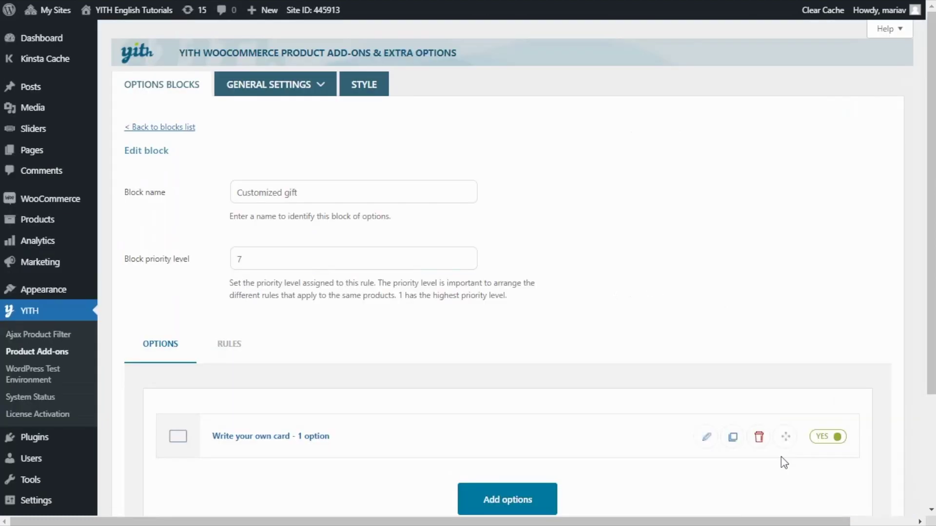
Set the block's rules to specific products and categories, and include the product "Gift idea - Dried flowers arragement"
scroll(781, 460, "down", 2)
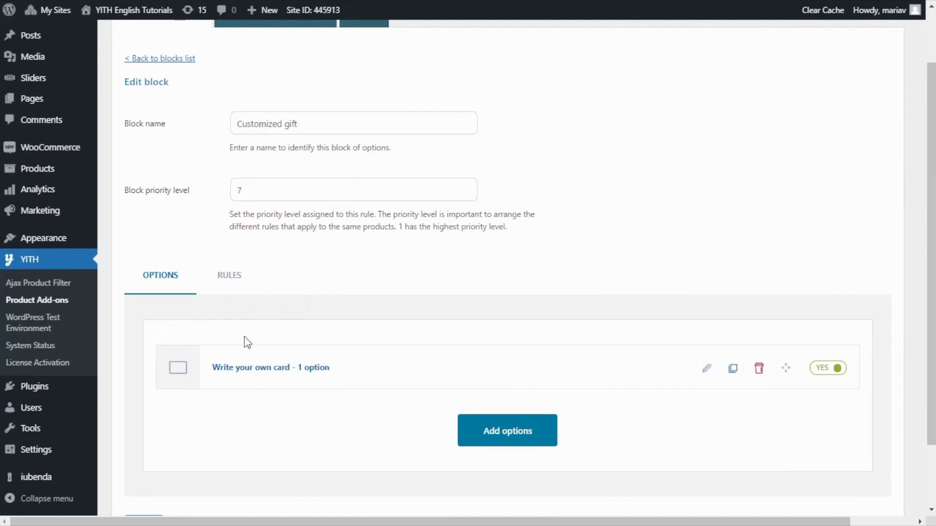
left_click(232, 286)
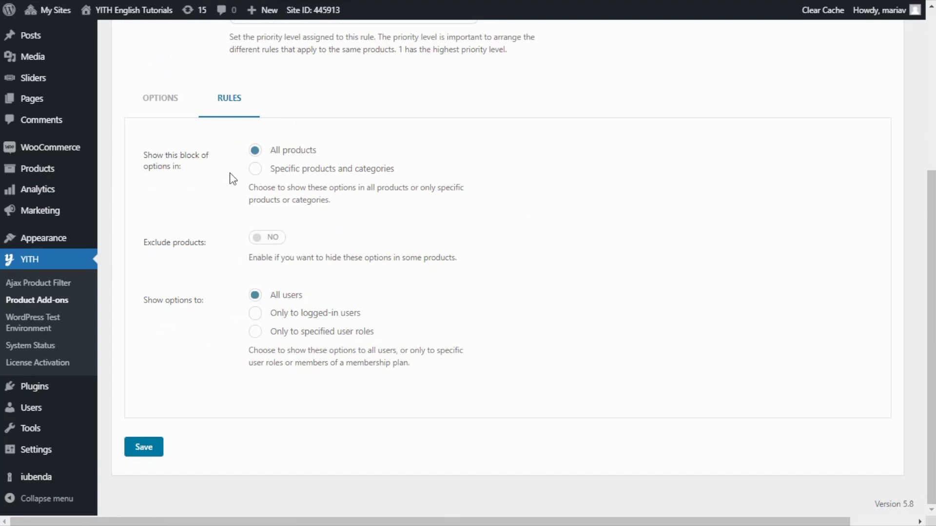
left_click(254, 169)
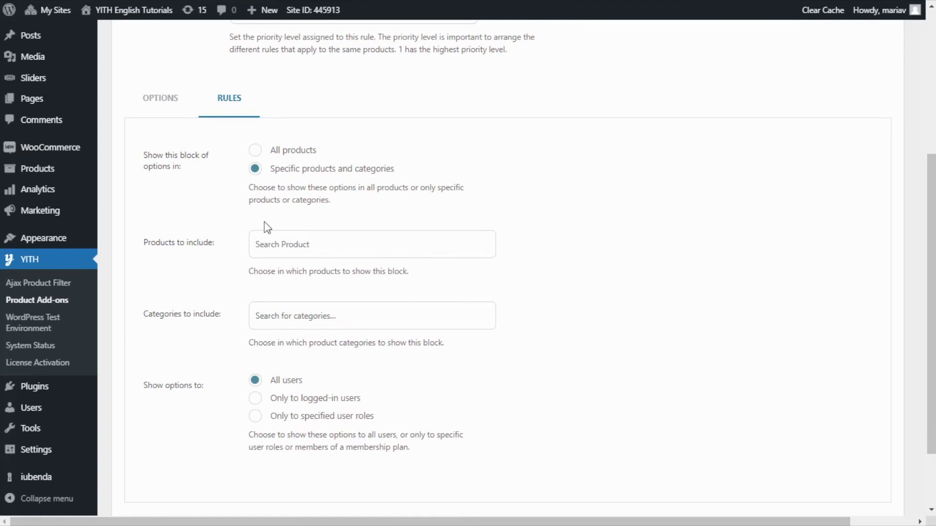
left_click(274, 248)
type("glft it")
type("dea")
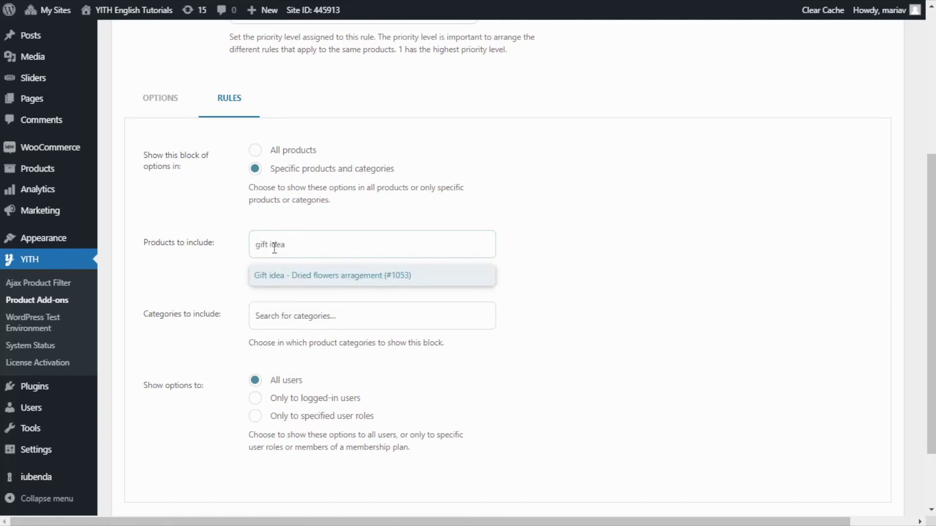
left_click(302, 276)
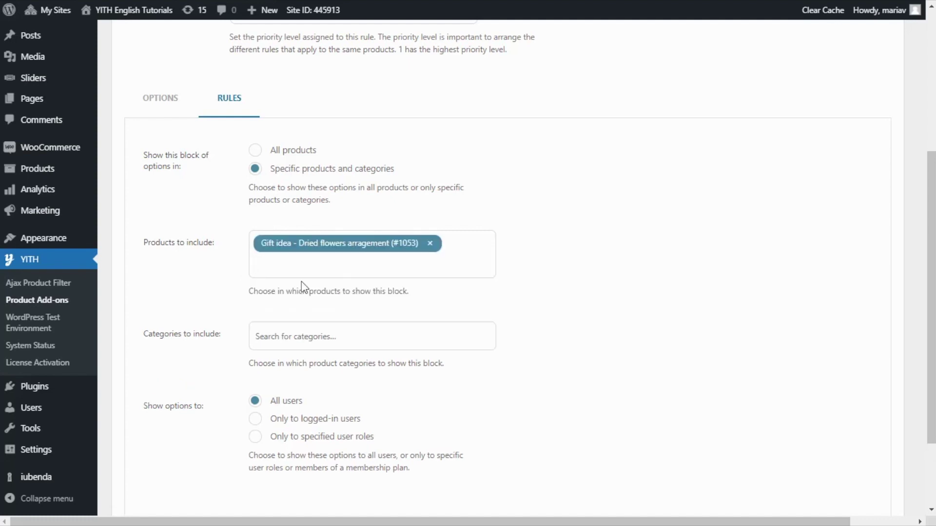
Save the "Customized gift" block with its display rules
scroll(231, 278, "down", 2)
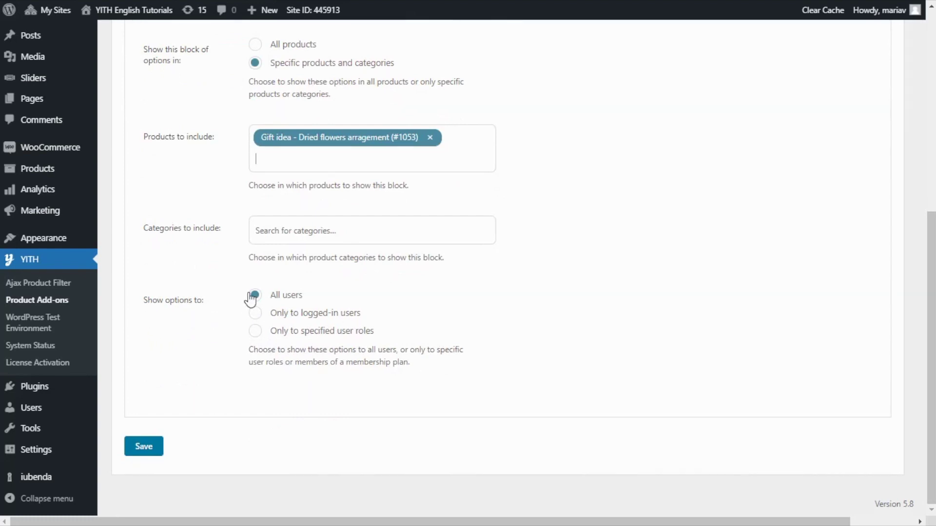
left_click(147, 453)
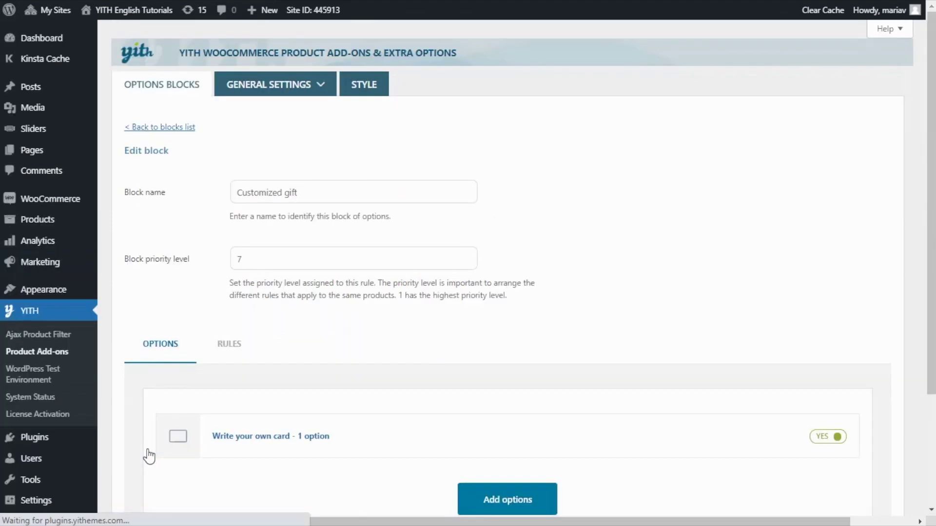
scroll(147, 454, "down", 3)
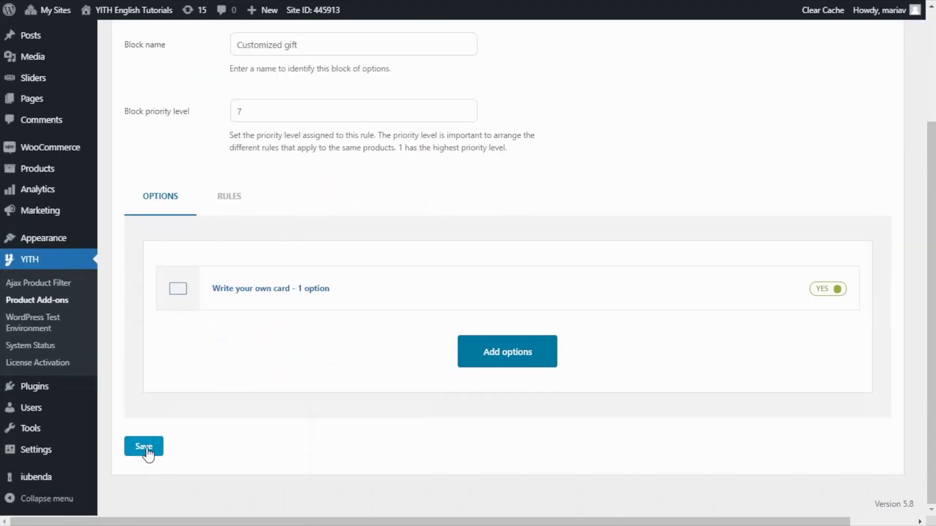
left_click(148, 452)
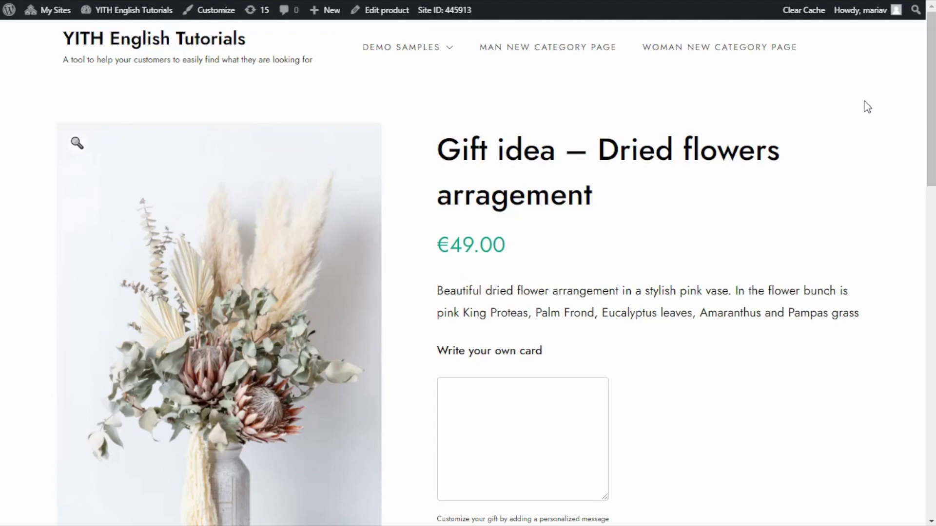
Test the card text area's character limit on the product page with the message "Happy birthday to my irreplaceable best friend." plus extra text
scroll(866, 108, "down", 4)
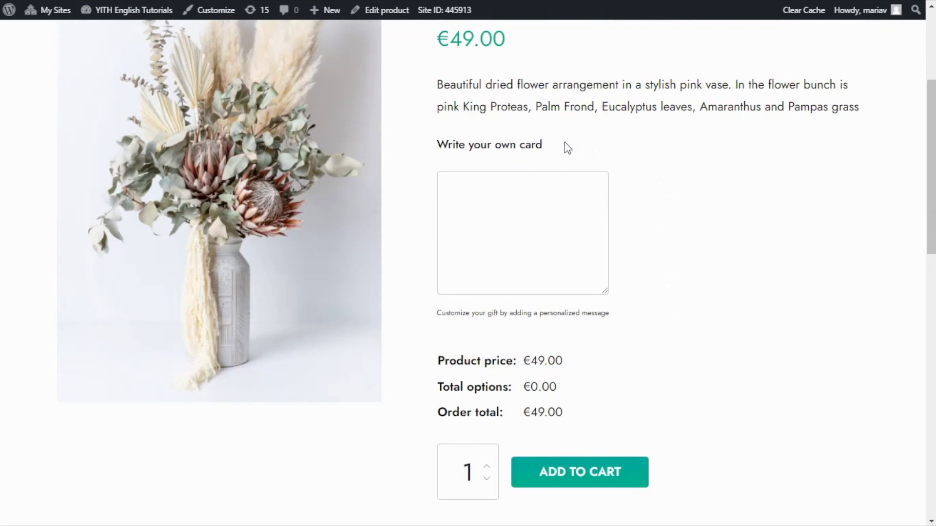
scroll(676, 217, "down", 1)
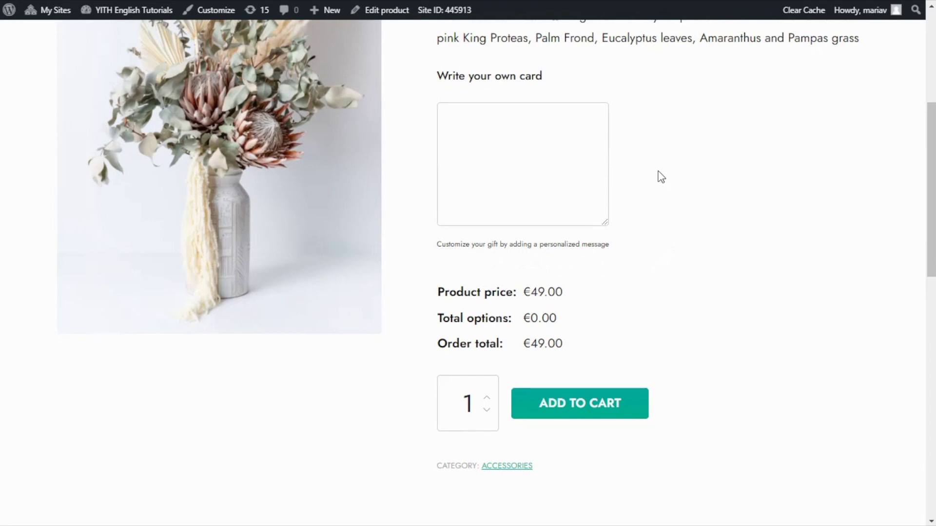
left_click(481, 133)
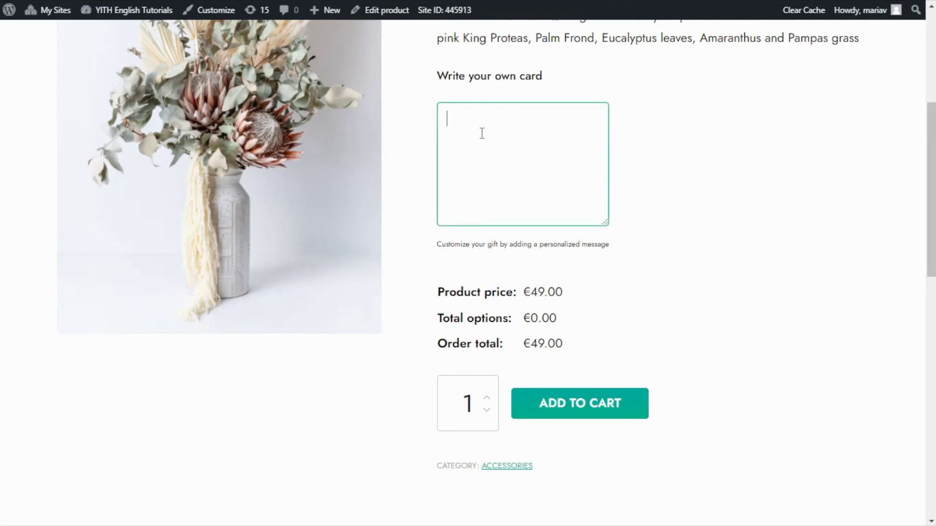
type("Happy birthday to my irreplaceable best friend.")
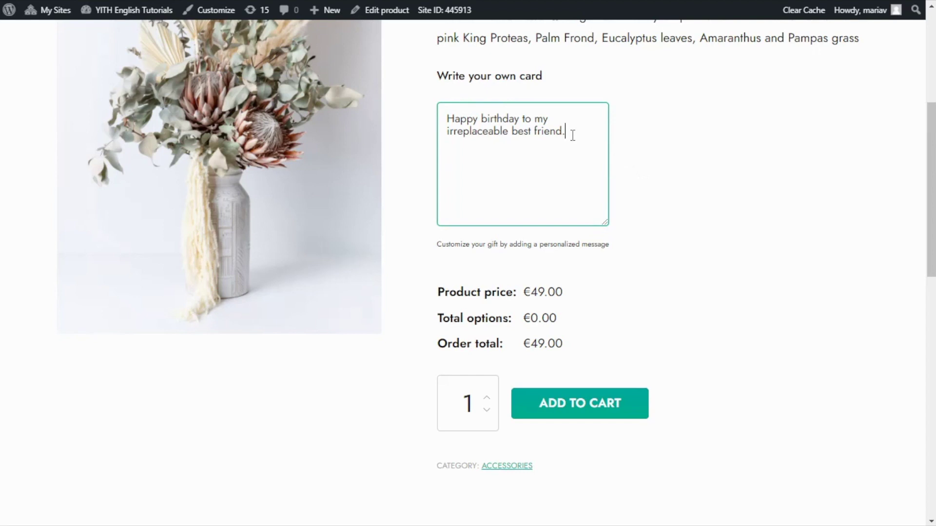
type("Em")
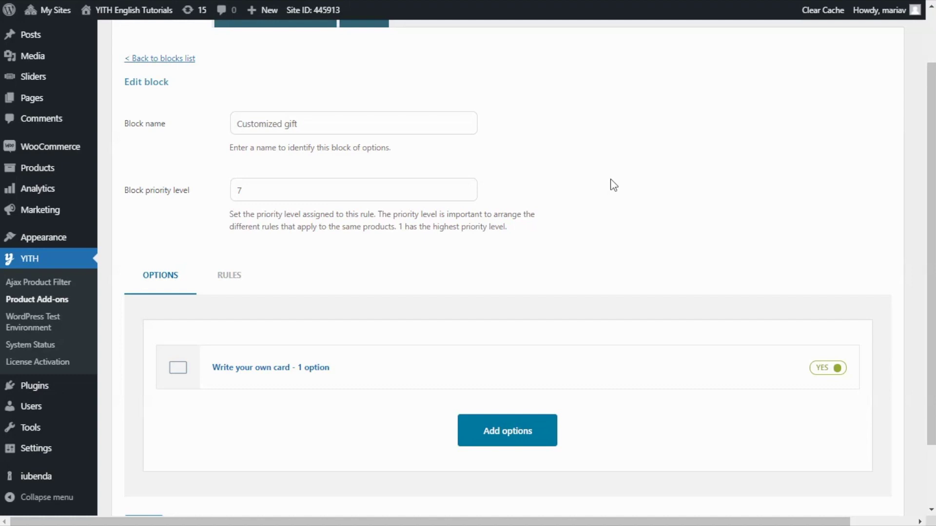
Add a checkbox option to the "Customized gift" block, titled "Customize your gift" and labelled "Add your custom message"
scroll(611, 209, "down", 2)
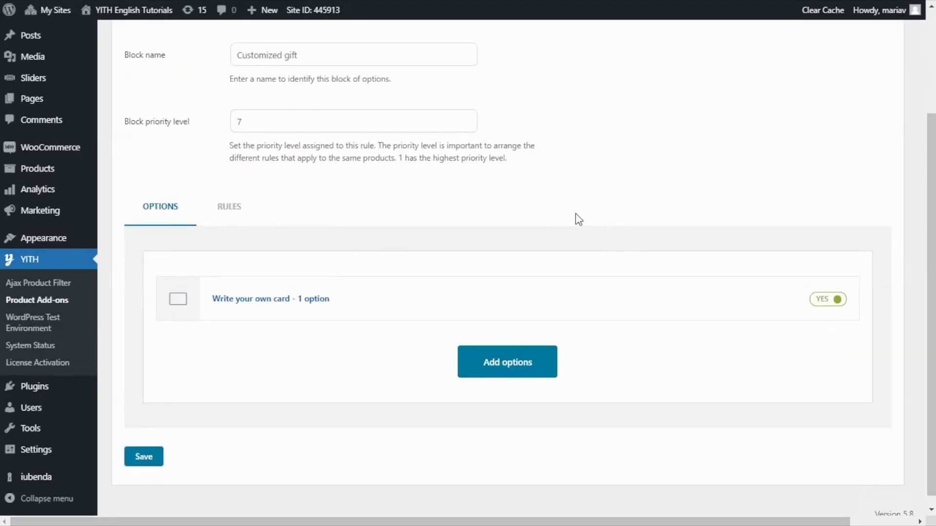
left_click(507, 380)
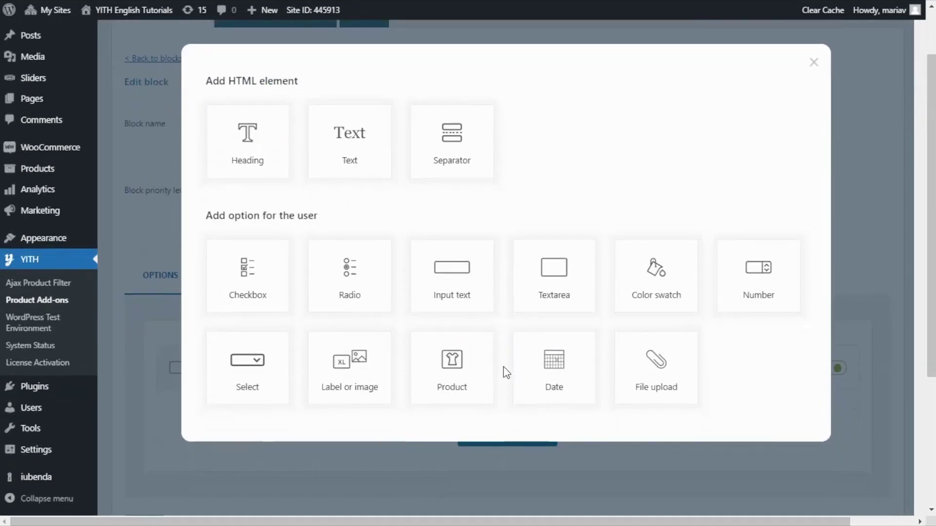
left_click(273, 259)
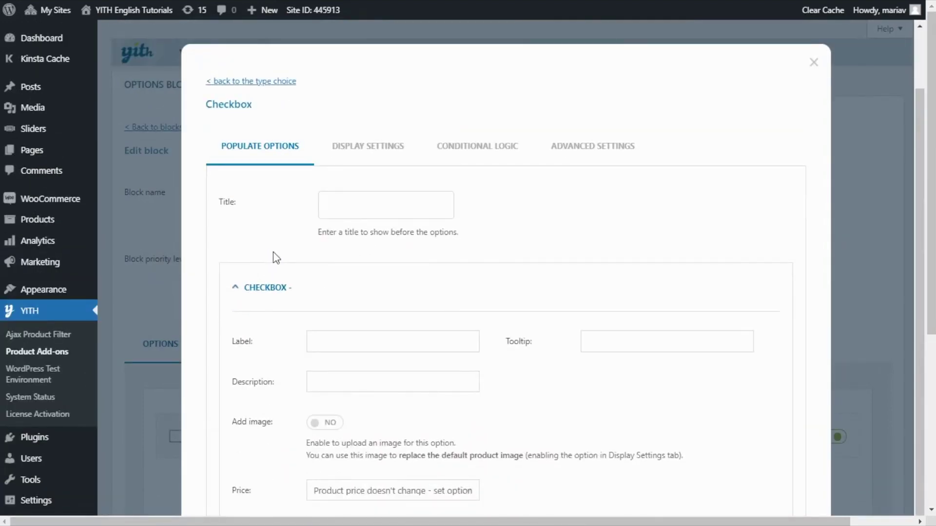
left_click(349, 207)
type("Customize your gift")
scroll(349, 207, "down", 1)
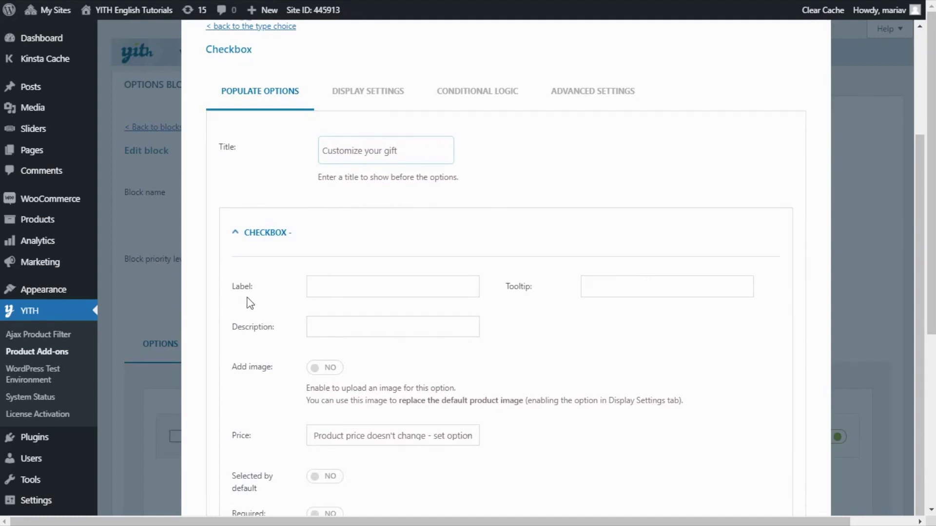
left_click(327, 287)
type("Add your custom message")
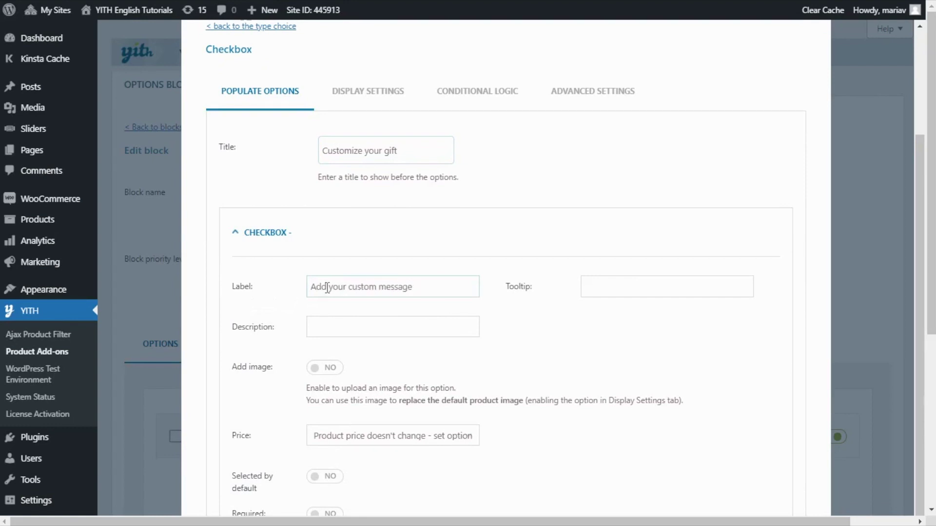
Make the checkbox increase the main product price by a fixed amount with a regular cost of 5, and save the option
scroll(403, 317, "down", 2)
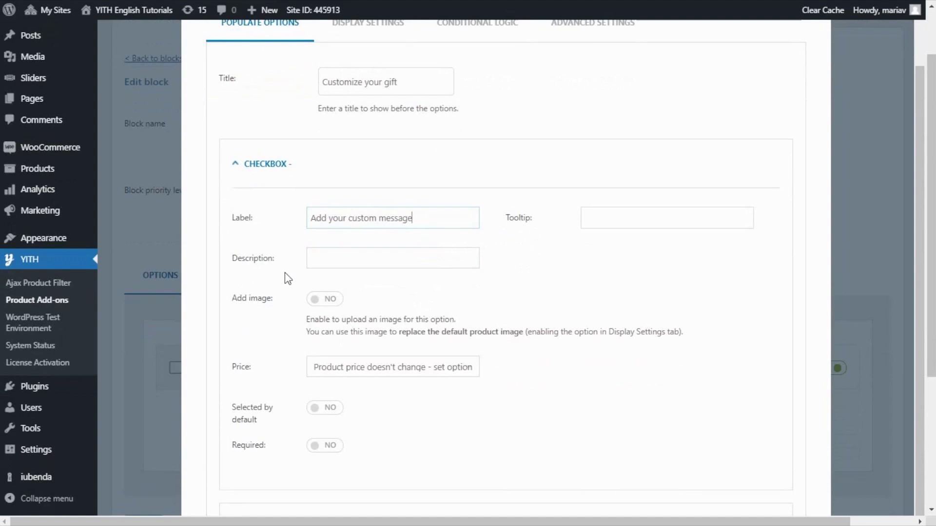
scroll(288, 279, "down", 2)
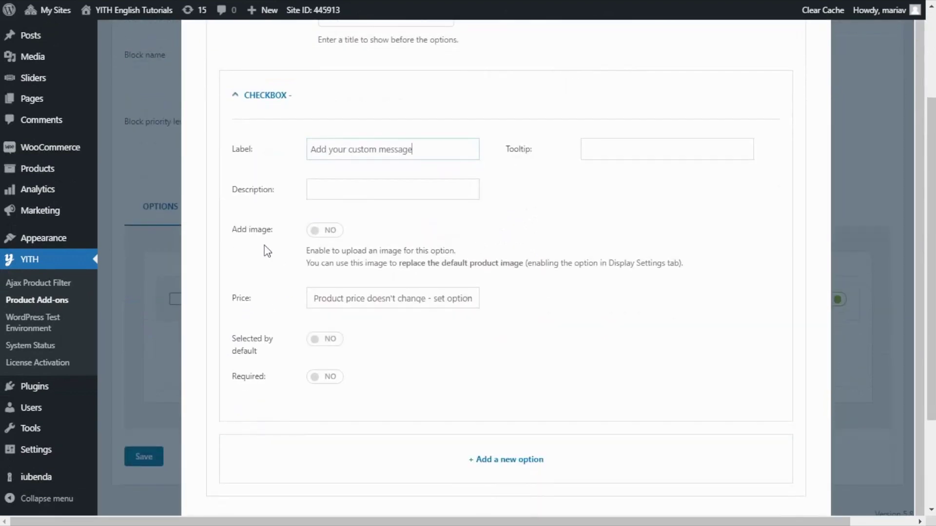
scroll(274, 277, "down", 2)
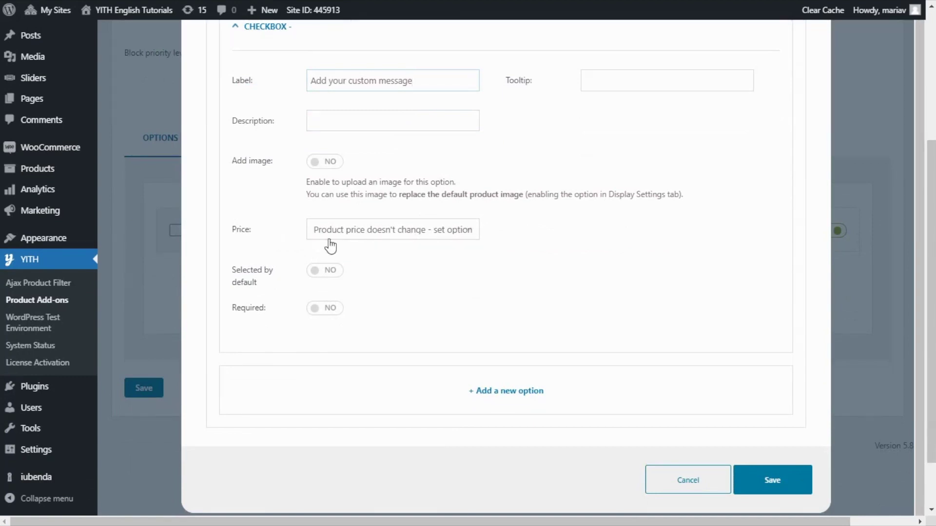
left_click(454, 239)
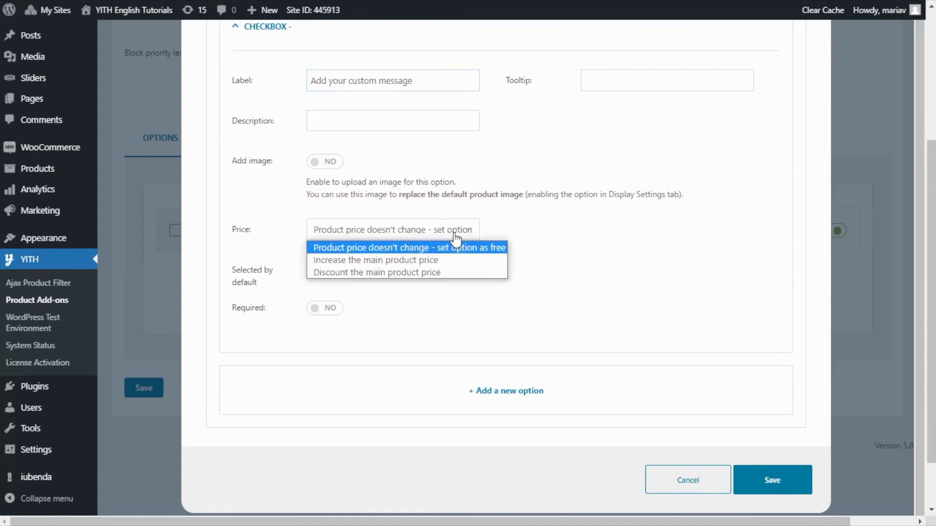
left_click(462, 262)
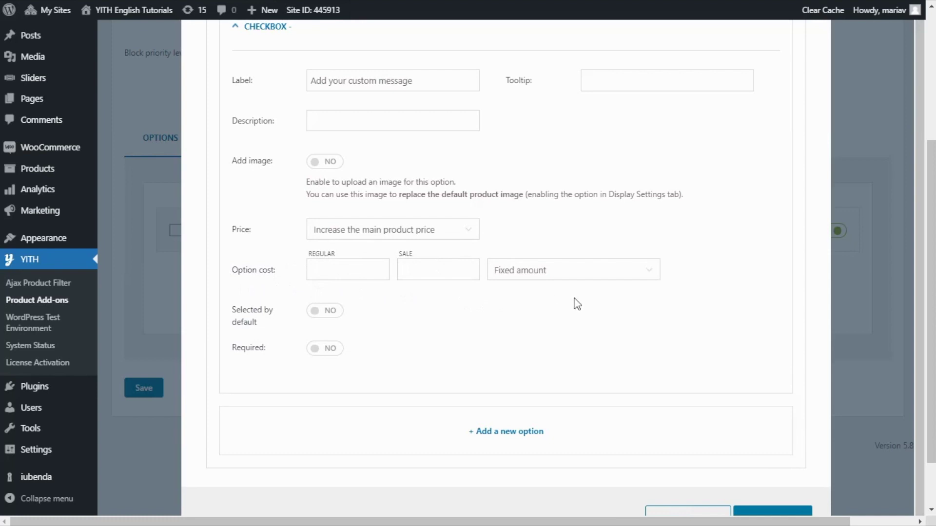
left_click(614, 282)
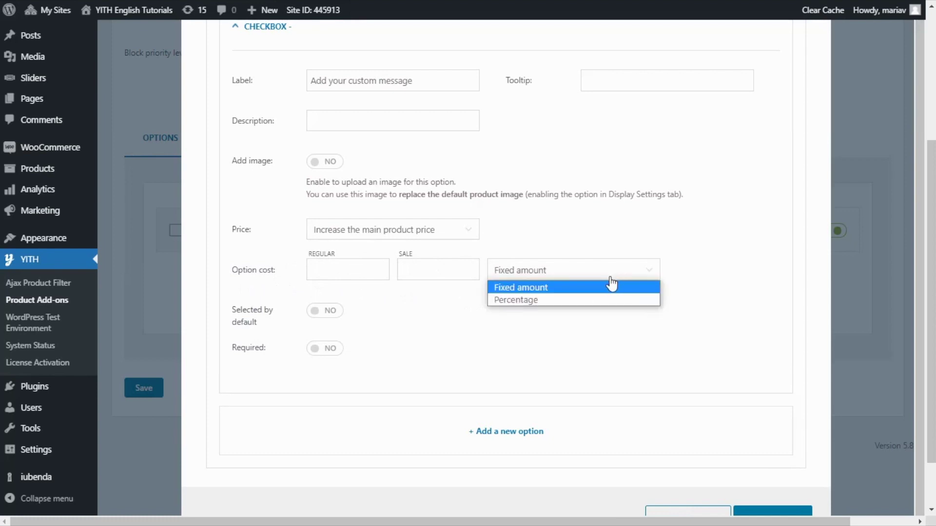
left_click(578, 291)
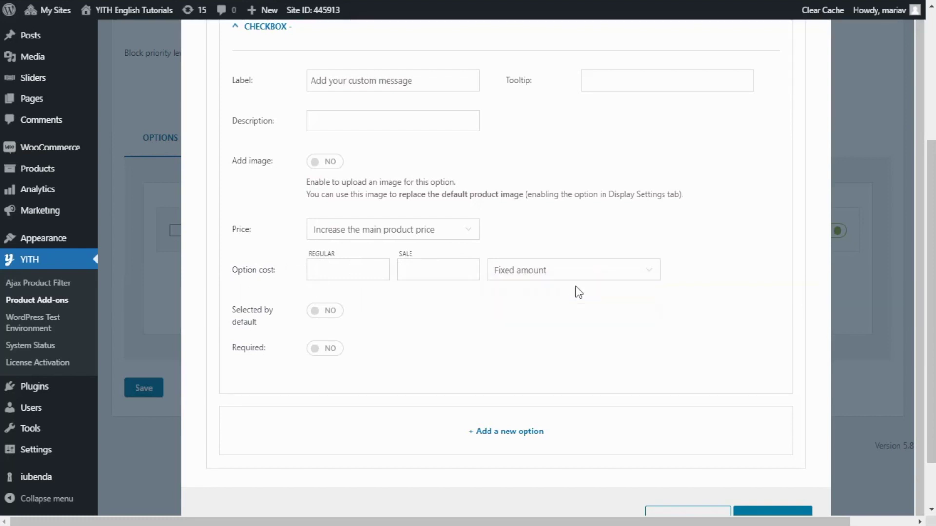
left_click(343, 265)
type("5")
scroll(343, 265, "down", 1)
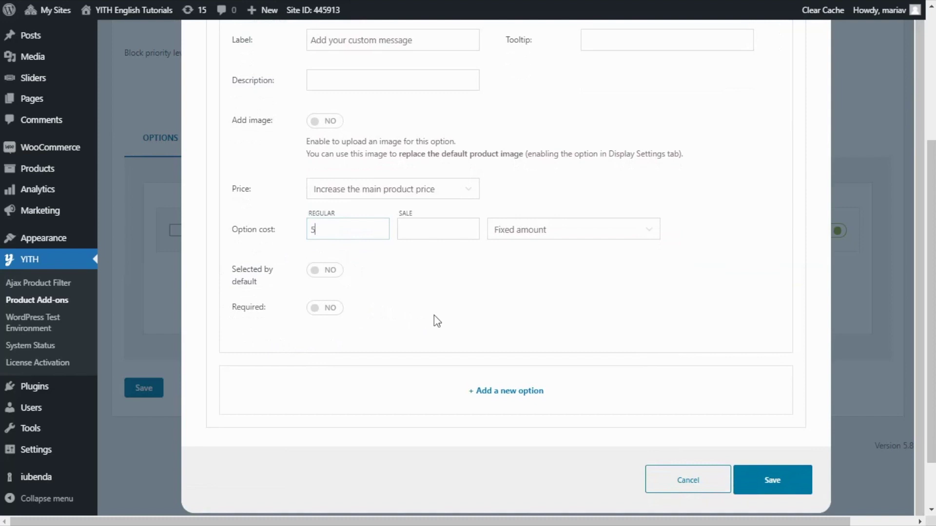
left_click(775, 480)
Move the "Customize your gift" option above "Write your own card" and save the block
scroll(777, 478, "down", 2)
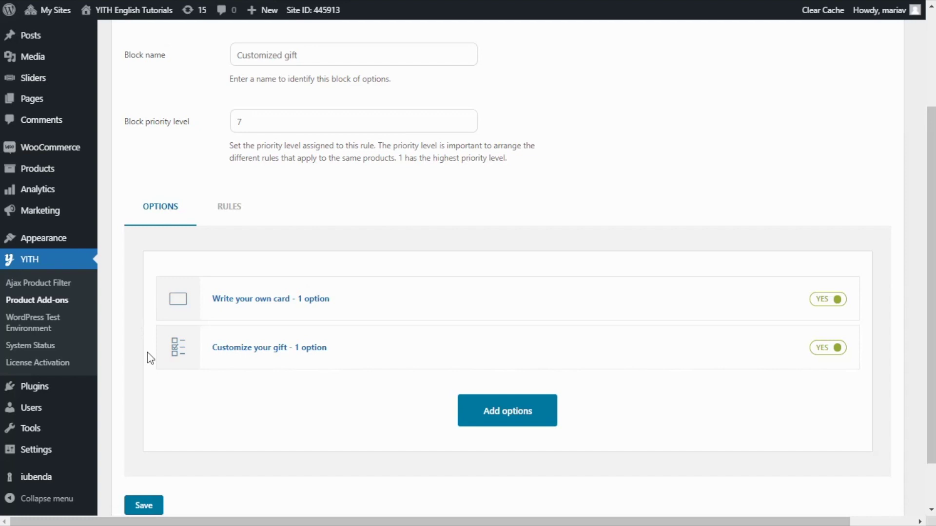
mouse_move(161, 365)
left_click_drag(189, 367, 180, 311)
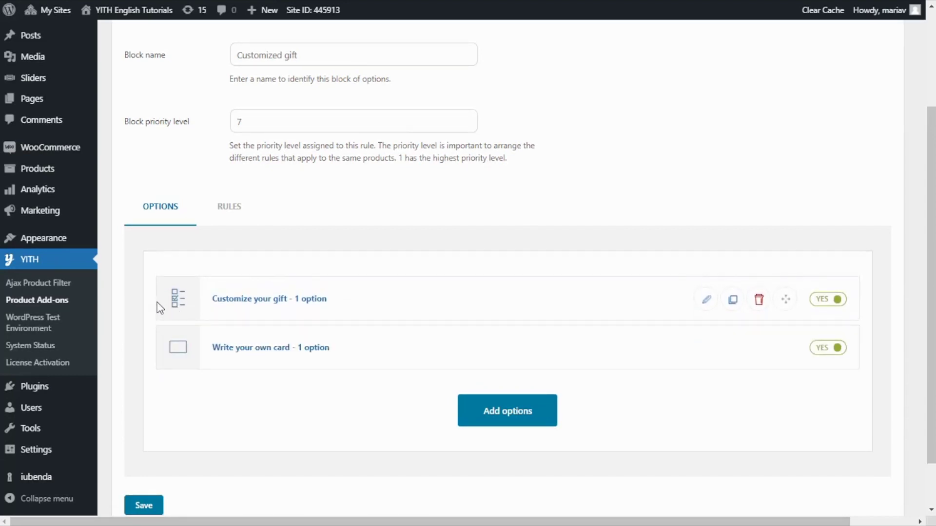
scroll(147, 308, "down", 2)
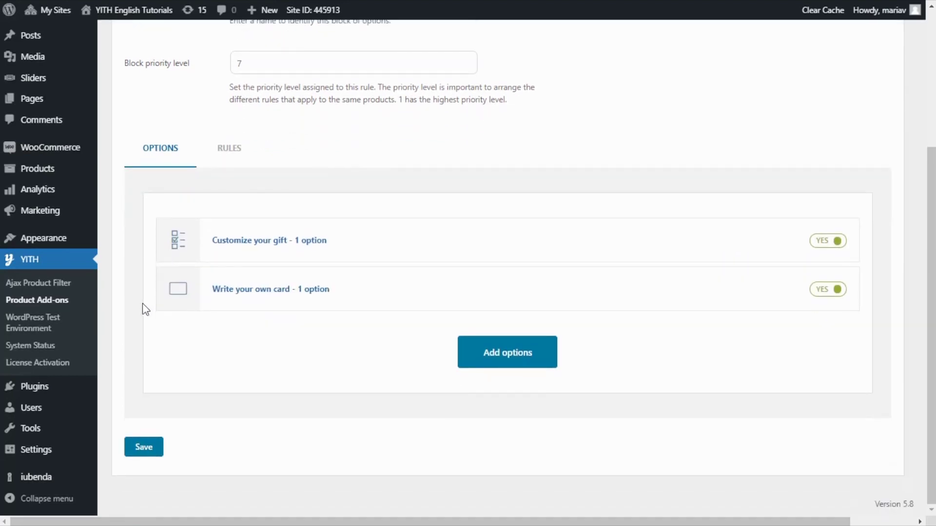
left_click(147, 449)
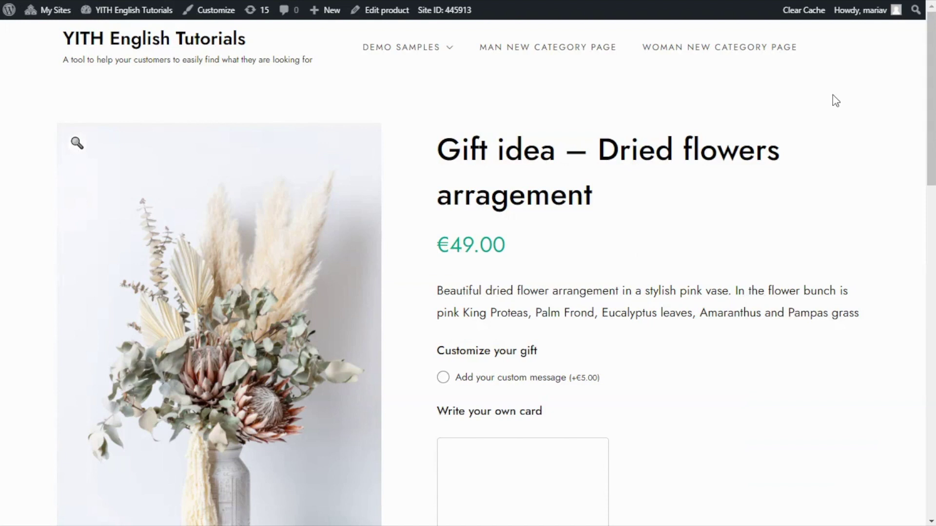
Try out toggling the "Add your custom message" option on the dried flowers product page
scroll(833, 97, "down", 3)
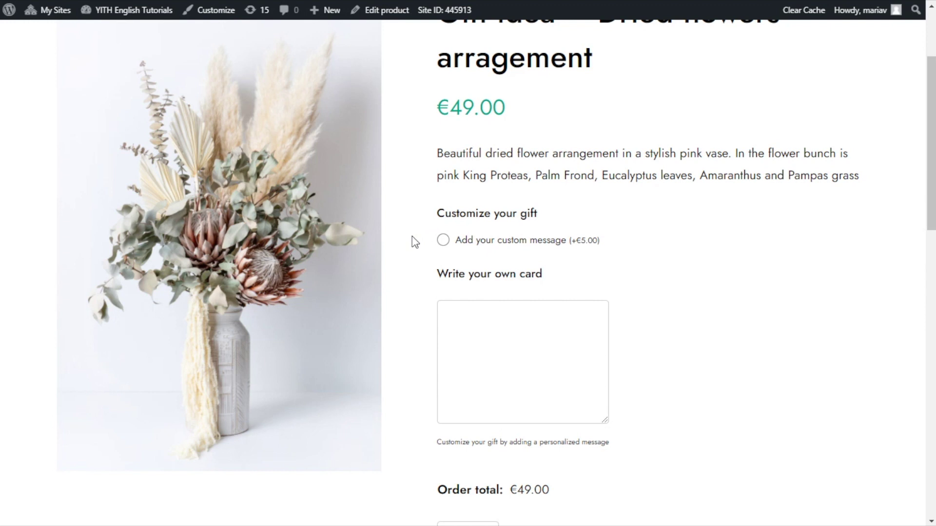
left_click(443, 244)
left_click(441, 245)
left_click(442, 243)
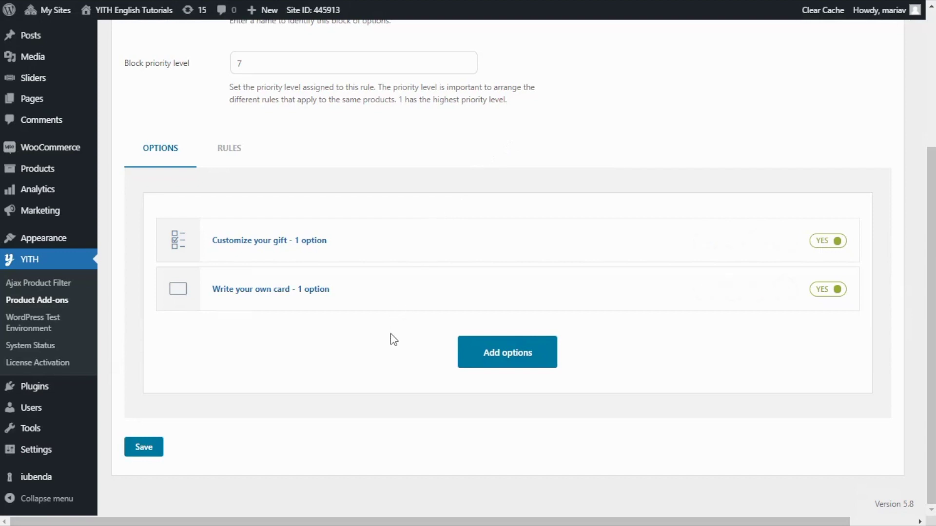
Enable conditional logic for the "Write your own card" textarea, set to Show if All of these rules match
mouse_move(539, 307)
left_click(706, 290)
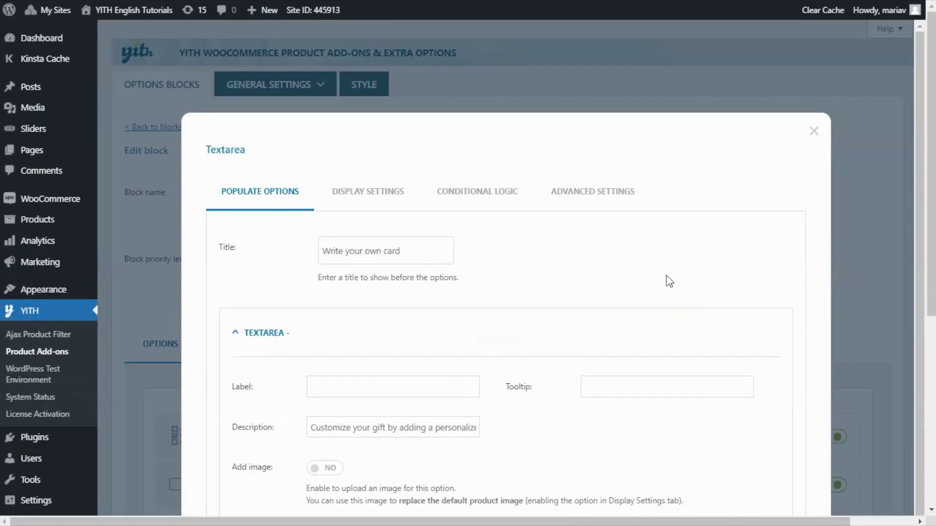
left_click(481, 207)
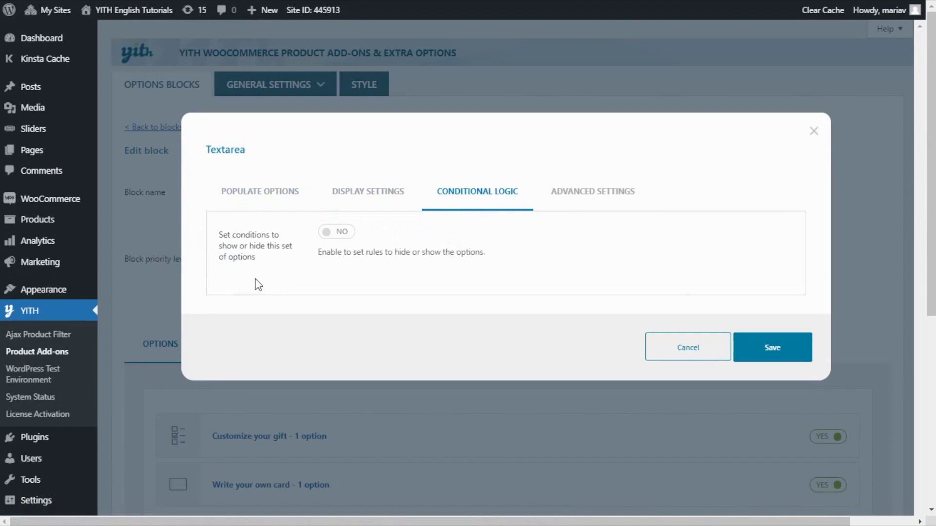
left_click(335, 241)
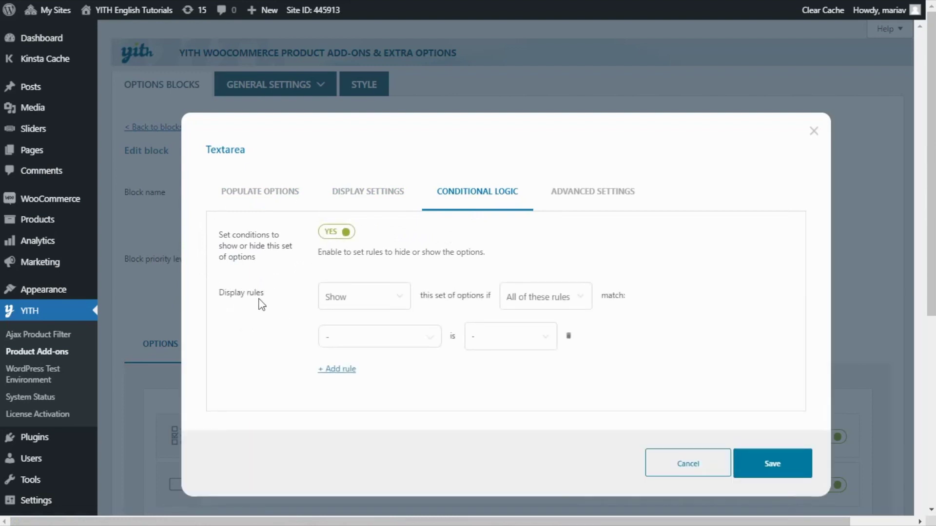
left_click(397, 307)
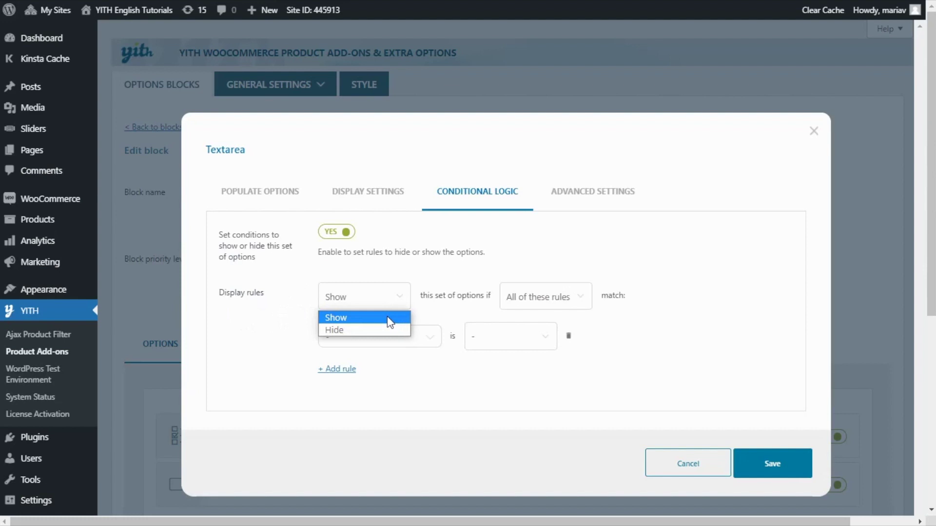
left_click(390, 322)
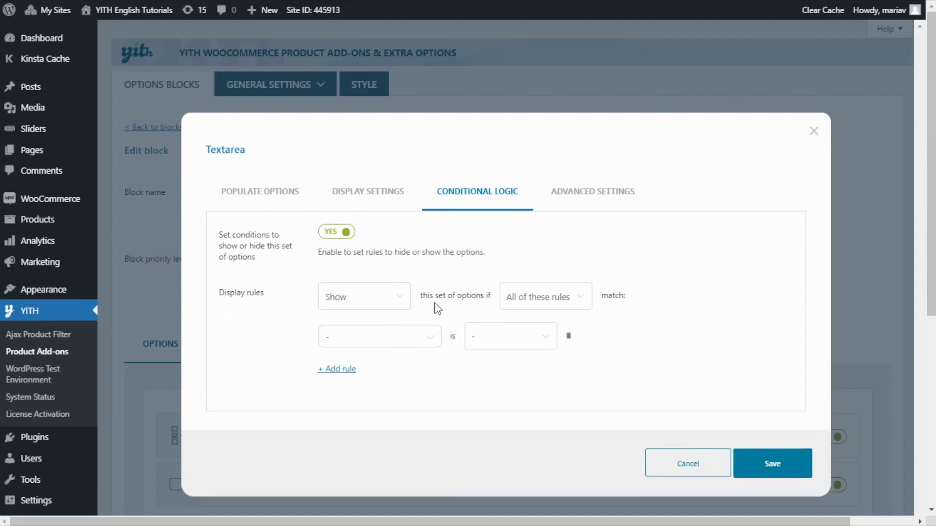
left_click(581, 308)
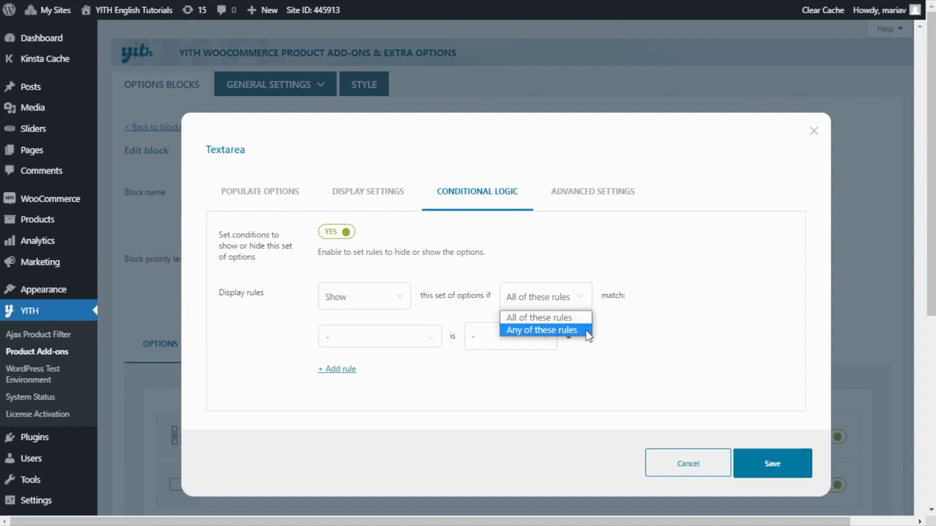
left_click(584, 318)
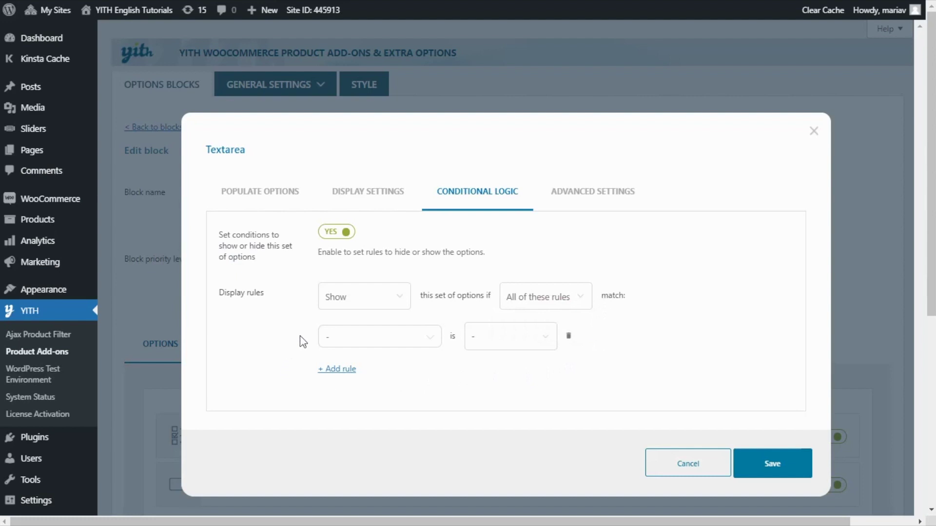
Set the textarea's display rule to "Customize your gift" is "Selected", and save the option
left_click(368, 343)
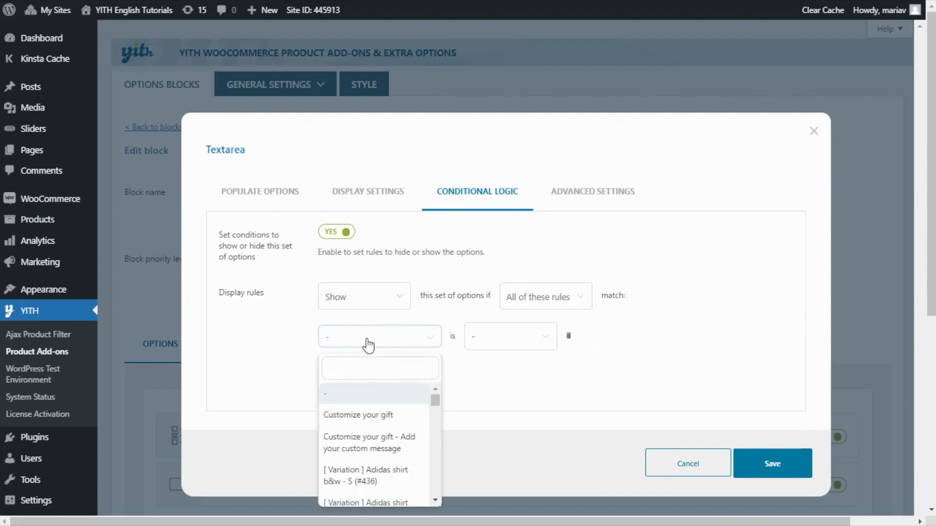
left_click(401, 420)
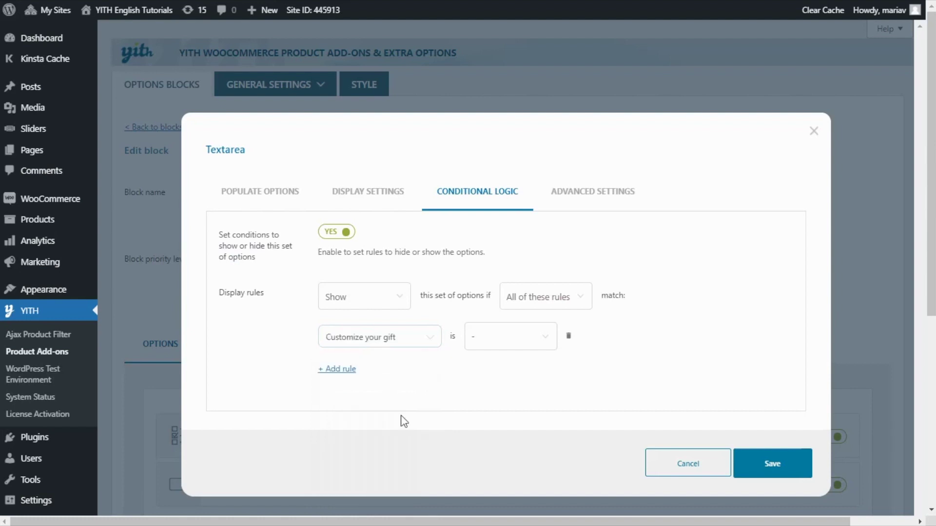
left_click(506, 348)
left_click(516, 371)
left_click(762, 467)
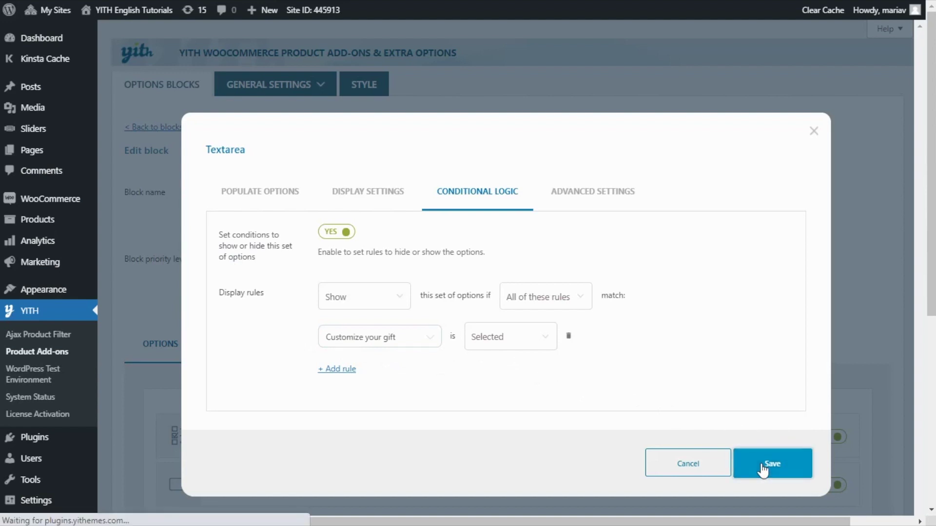
scroll(546, 412, "down", 4)
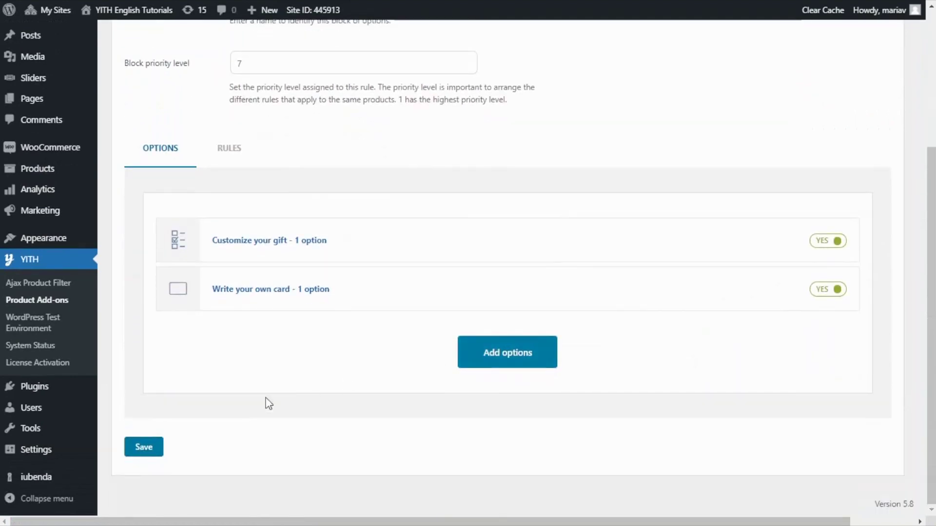
Save the options block, and select "Add your custom message" on the dried flowers product page to check the conditional card field
left_click(140, 452)
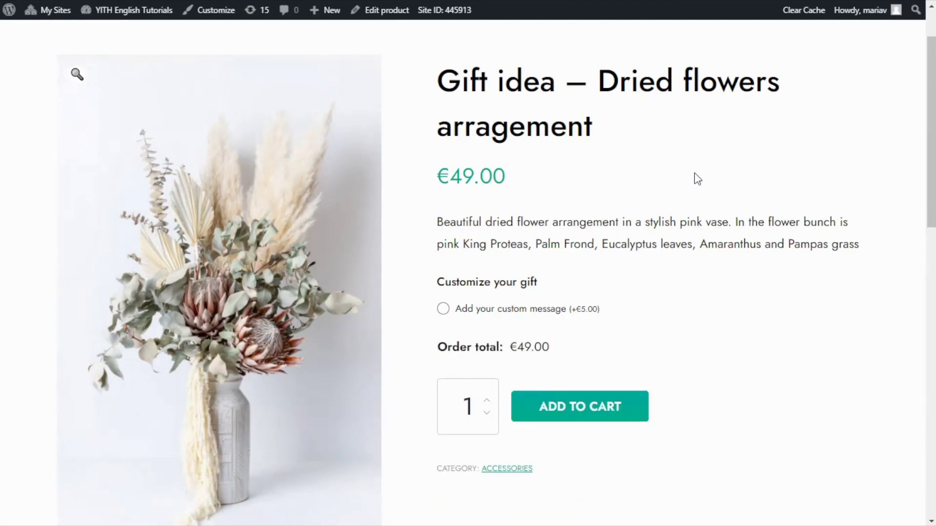
scroll(697, 180, "down", 1)
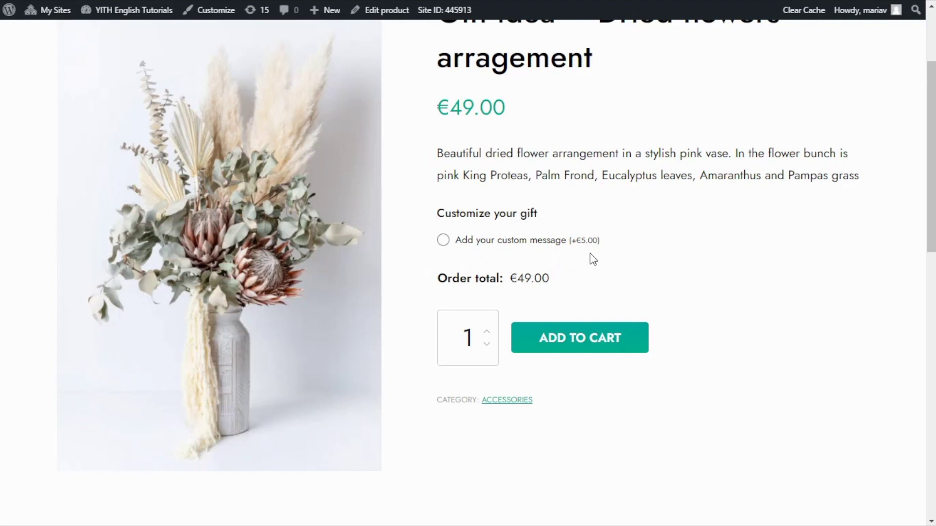
left_click(443, 240)
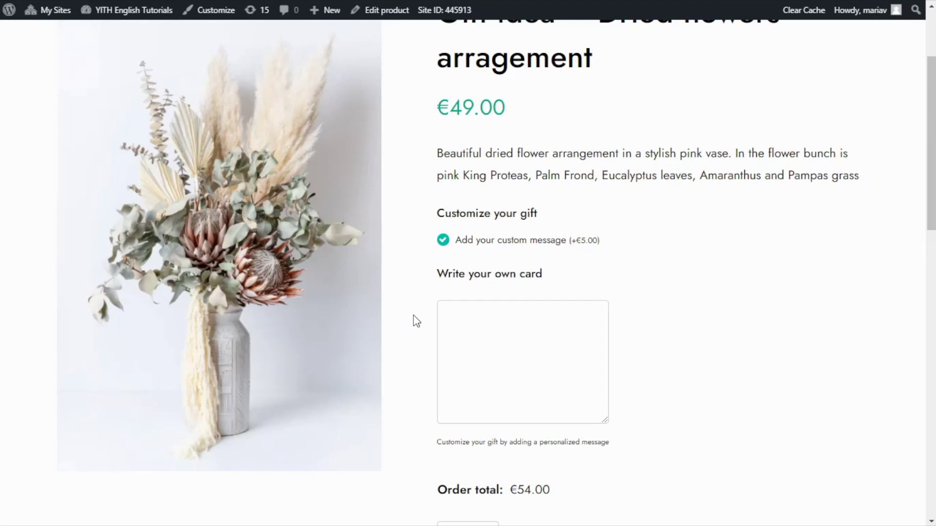
scroll(416, 321, "down", 2)
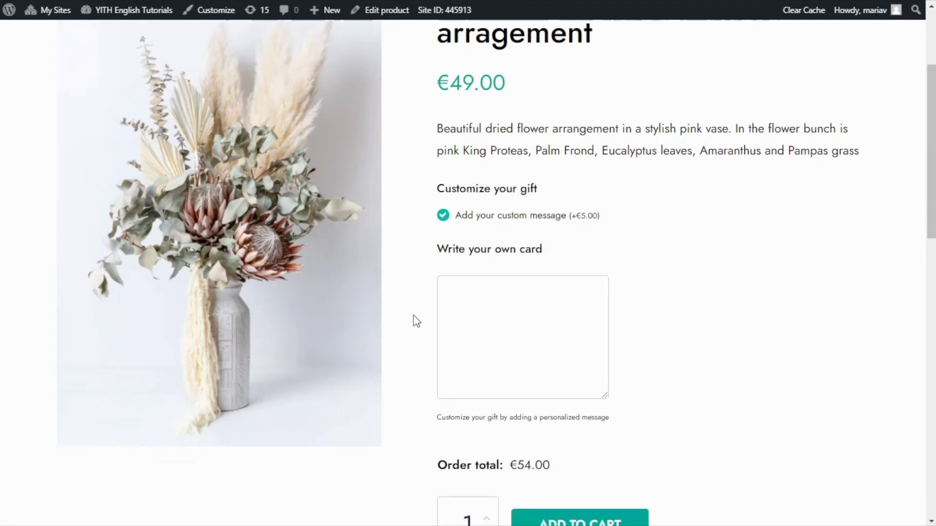
scroll(409, 341, "down", 2)
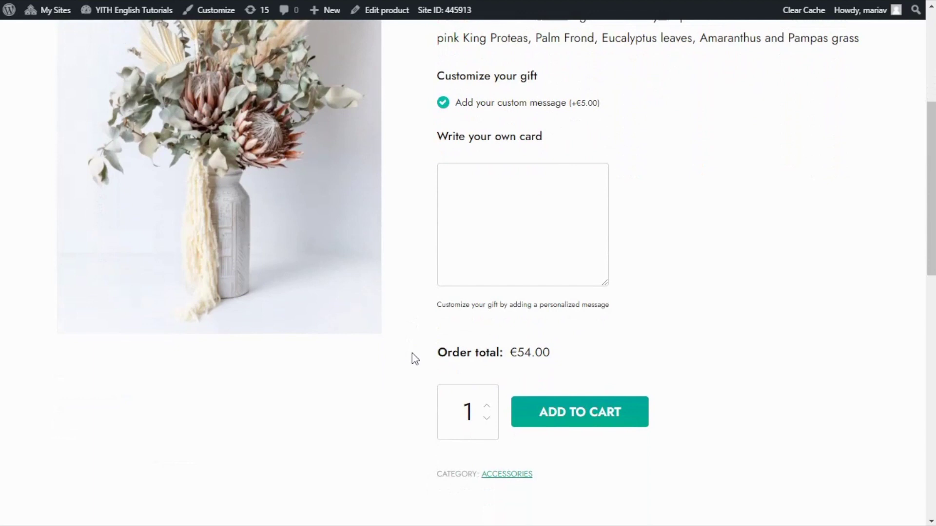
scroll(562, 373, "up", 4)
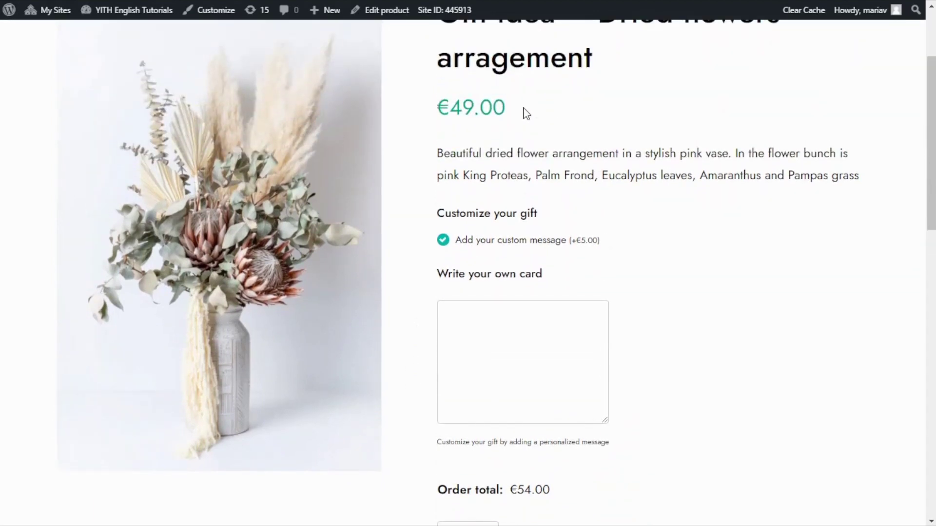
Write "Happy birthday to my irreplaceable best friend." as the card message and add the dried flowers product to the cart
scroll(668, 195, "down", 2)
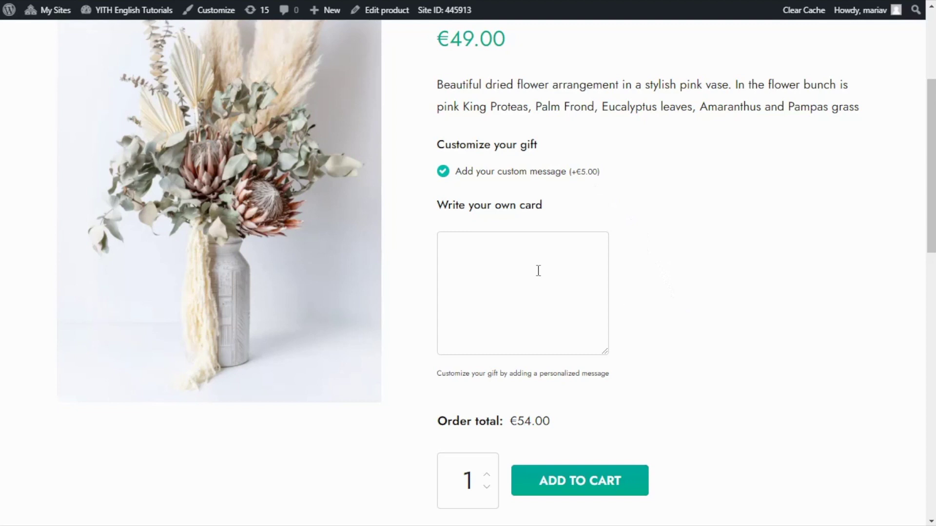
left_click(517, 265)
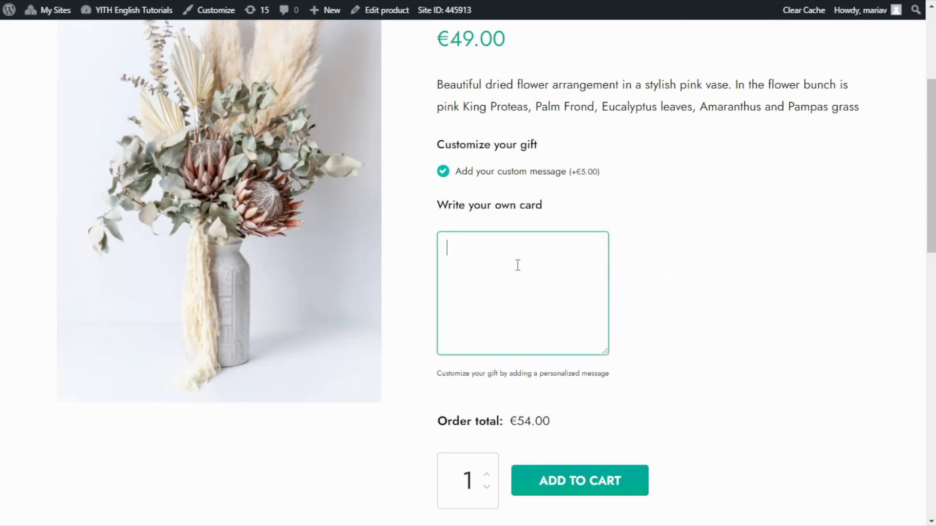
type("Happy birthday to my irreplaceable best friend.")
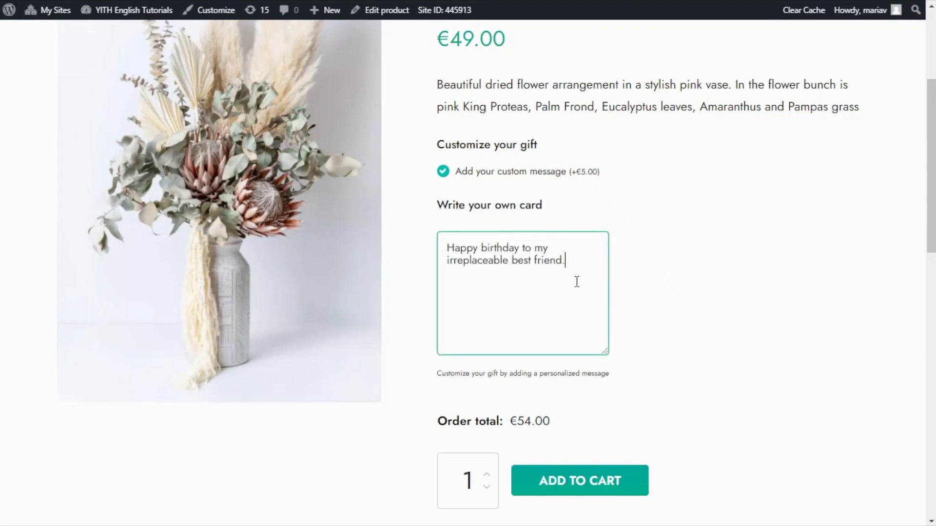
scroll(679, 331, "down", 2)
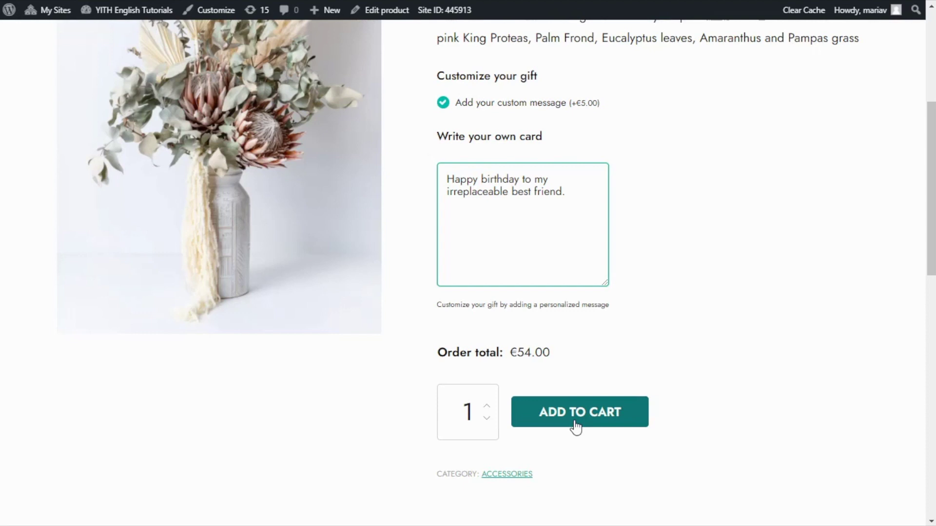
left_click(576, 427)
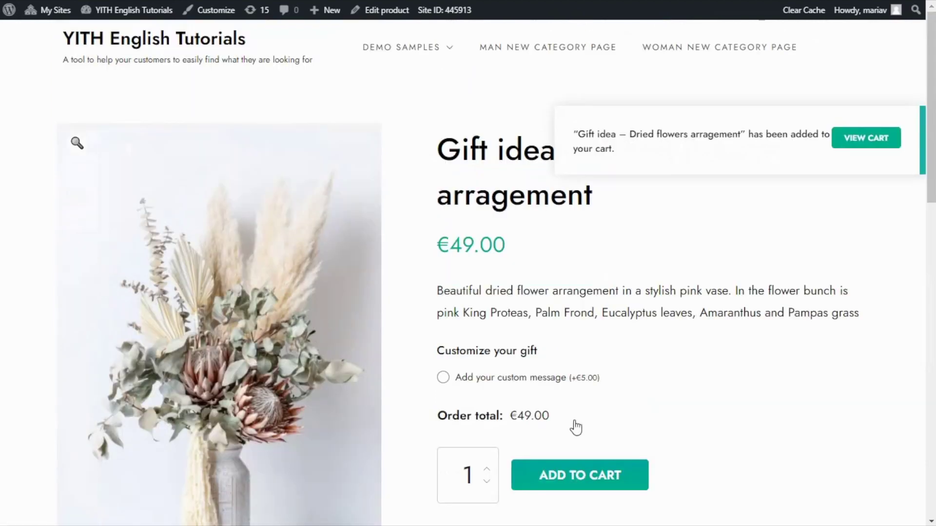
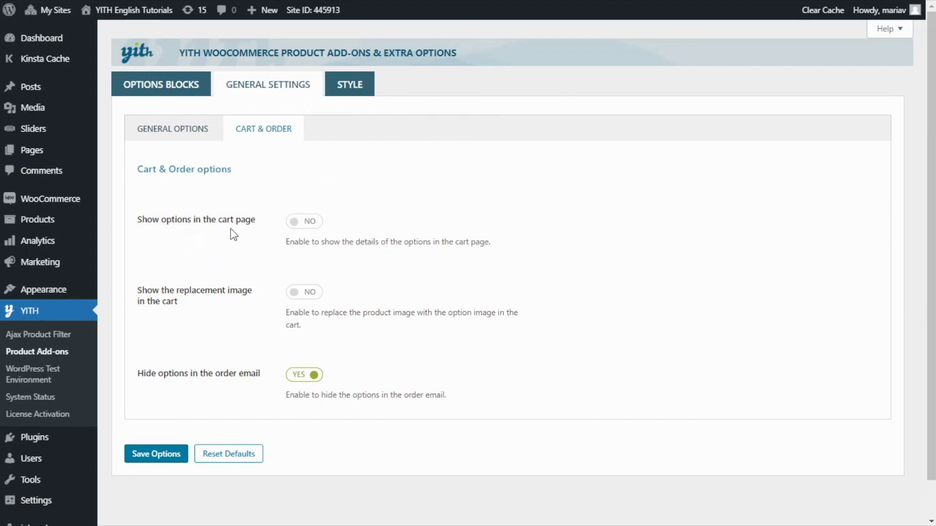
Enable "Show options in the cart page" in the add-ons plugin's Cart & Order settings and save the options
left_click(299, 224)
left_click(160, 458)
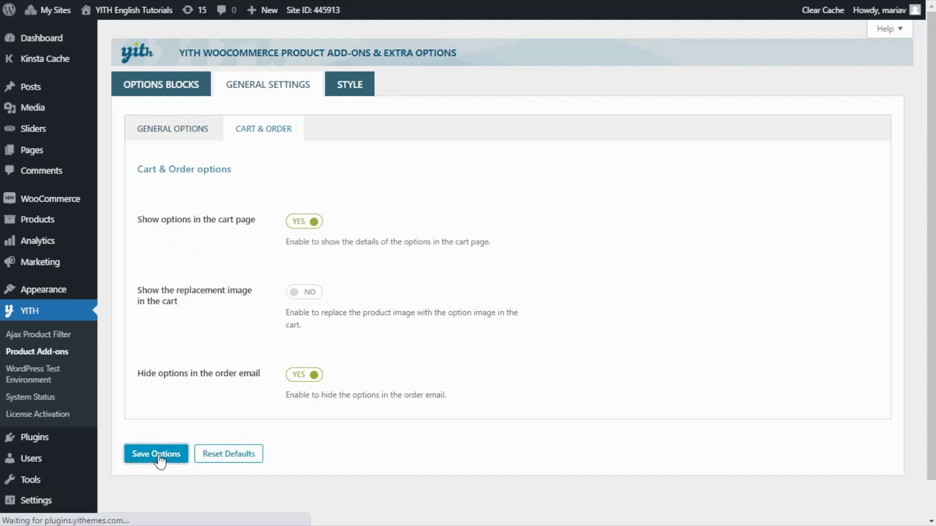